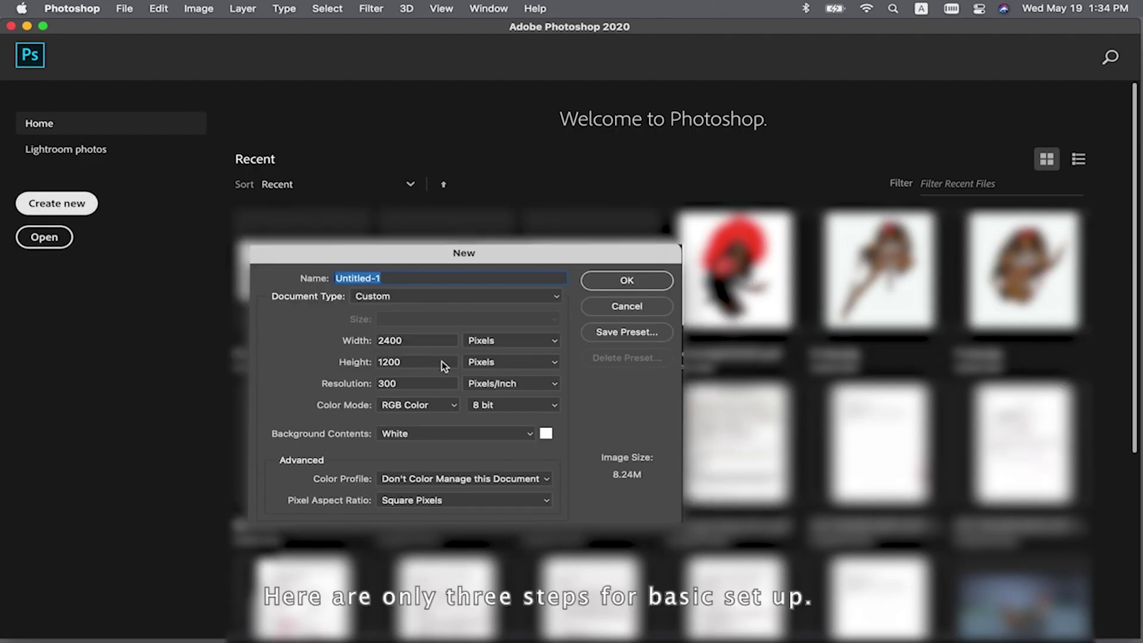
# Create a 2400 × 1200 pixel document at 300 pixels/inch and place Grid.png from the 360Grid folder in it
pyautogui.doubleClick(413, 339)
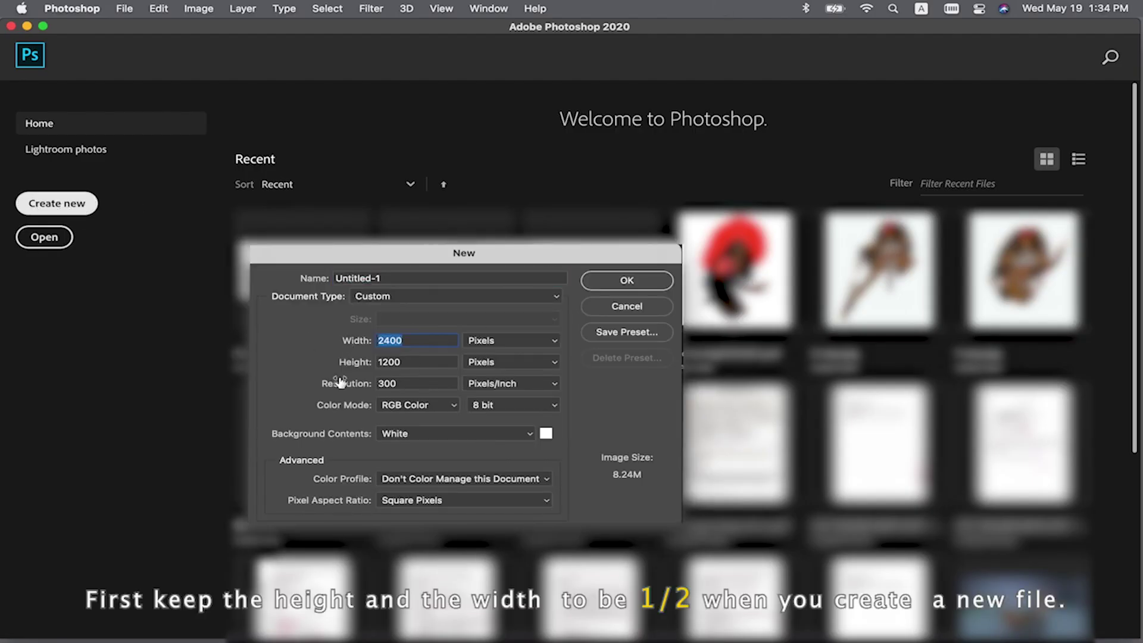
pyautogui.click(643, 285)
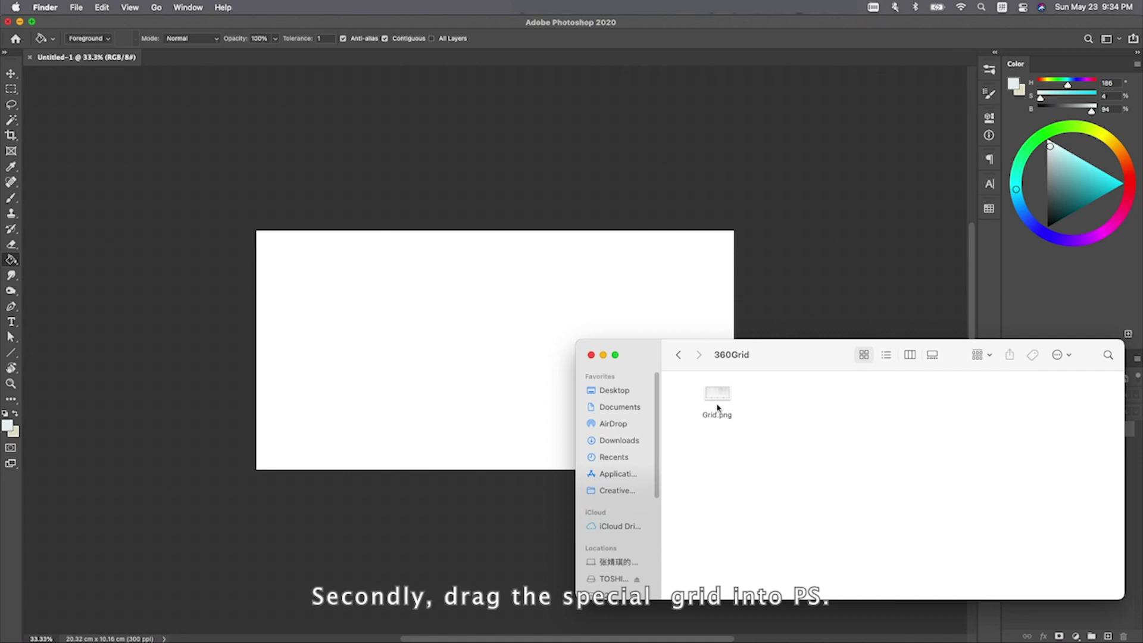
pyautogui.click(716, 397)
pyautogui.moveTo(717, 400); pyautogui.dragTo(441, 364)
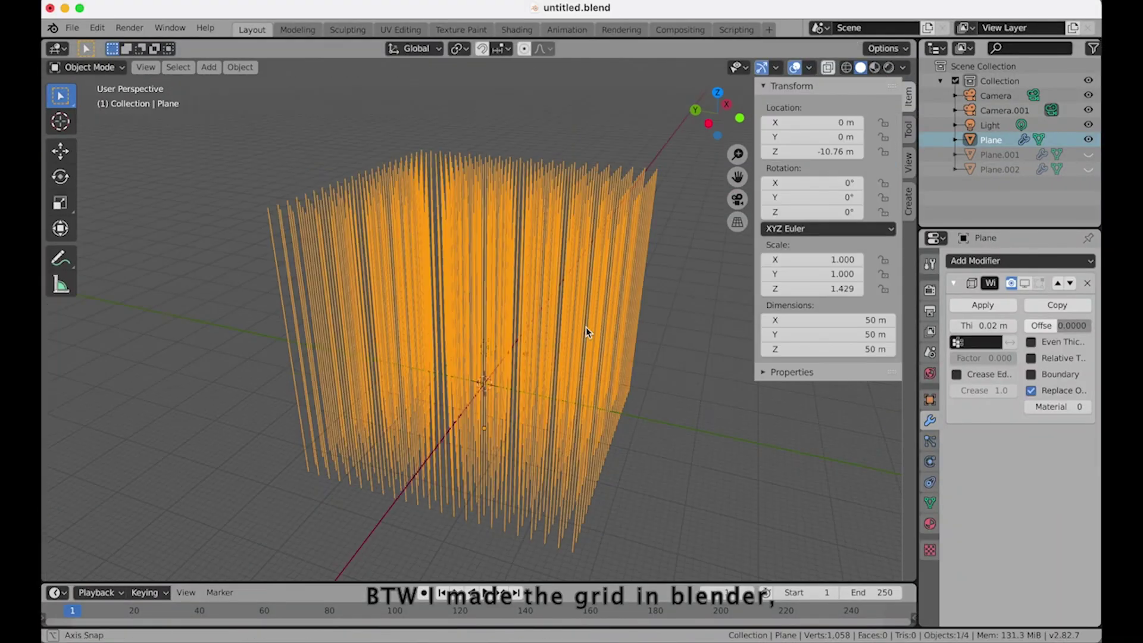
pyautogui.rightClick(556, 295)
pyautogui.moveTo(556, 295)
pyautogui.hscroll(-5, 445, 366)
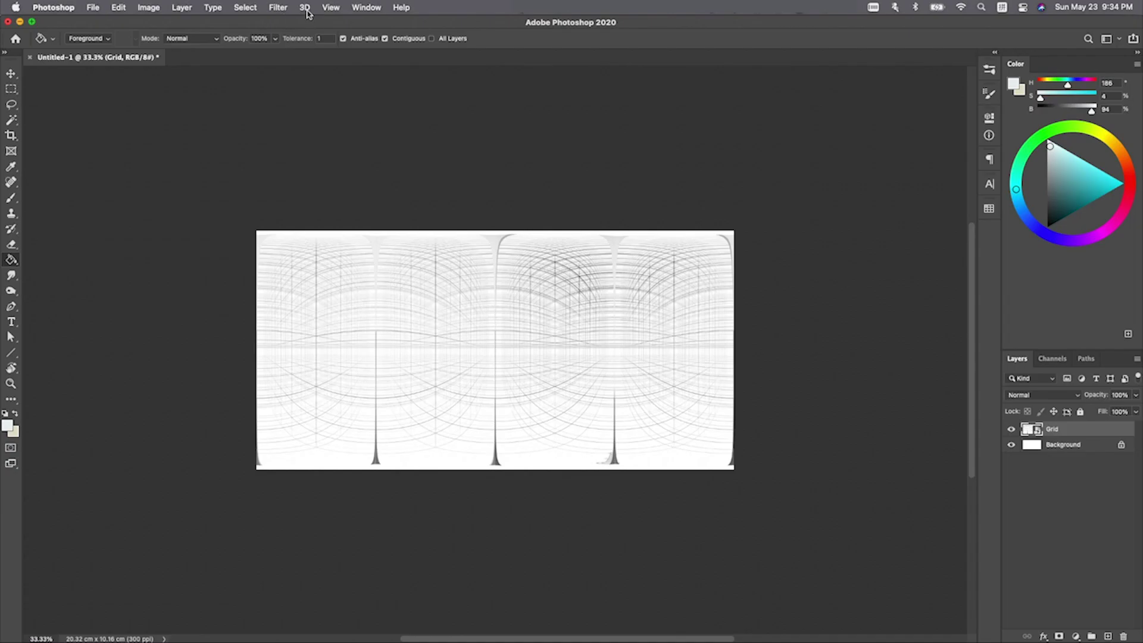
# Turn the Grid layer into a new spherical panorama layer and rotate its view
pyautogui.click(305, 8)
pyautogui.moveTo(343, 56)
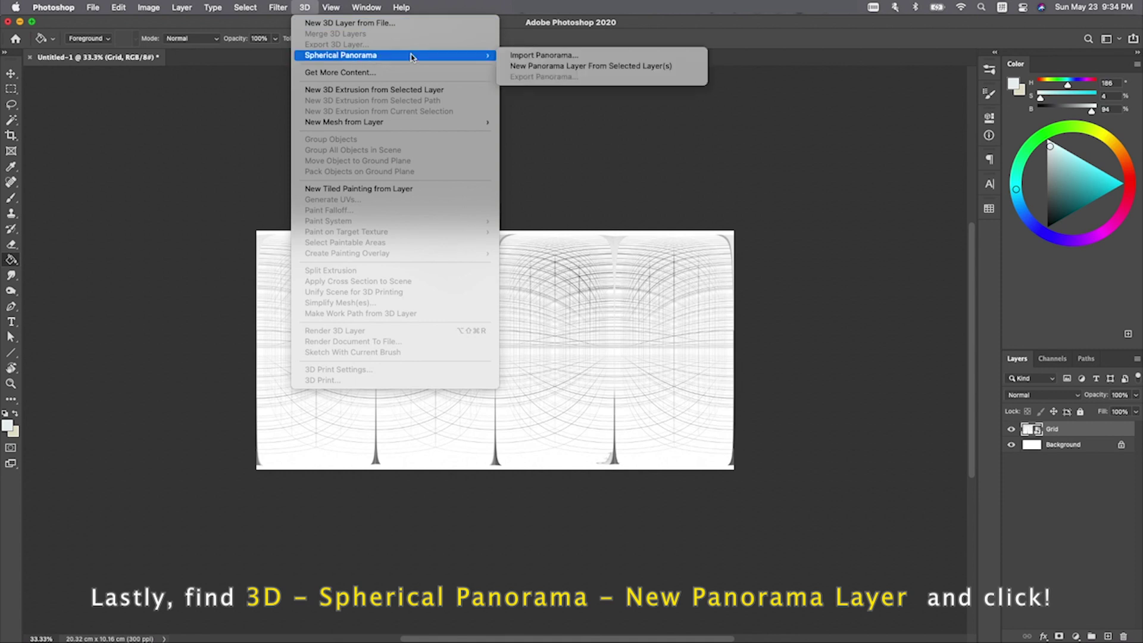
pyautogui.click(530, 66)
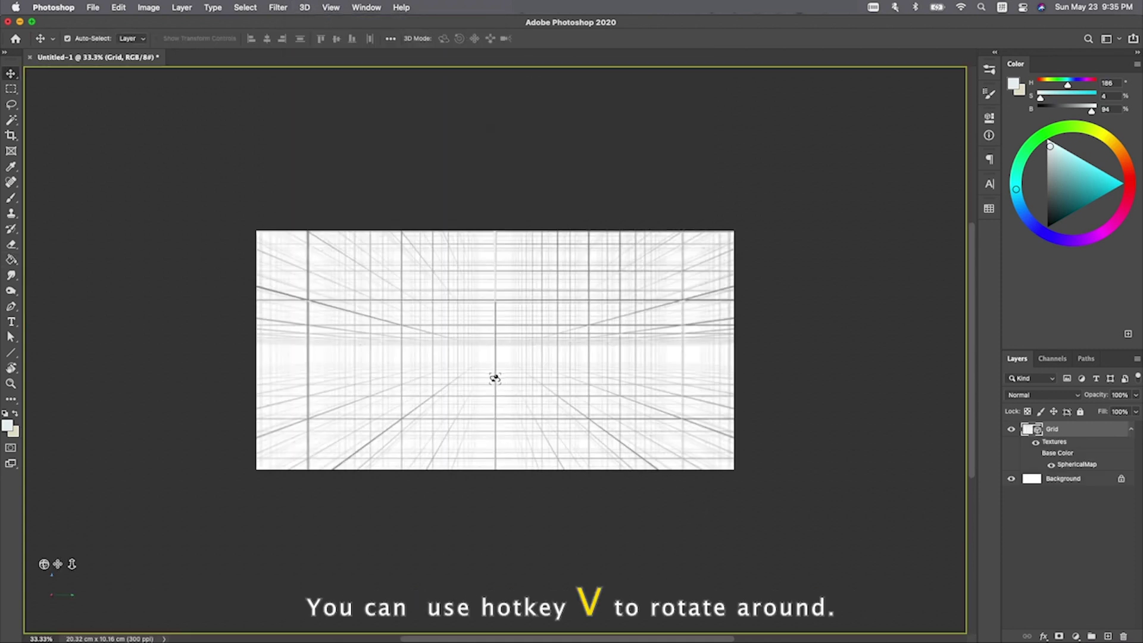
pyautogui.moveTo(494, 378); pyautogui.dragTo(535, 371)
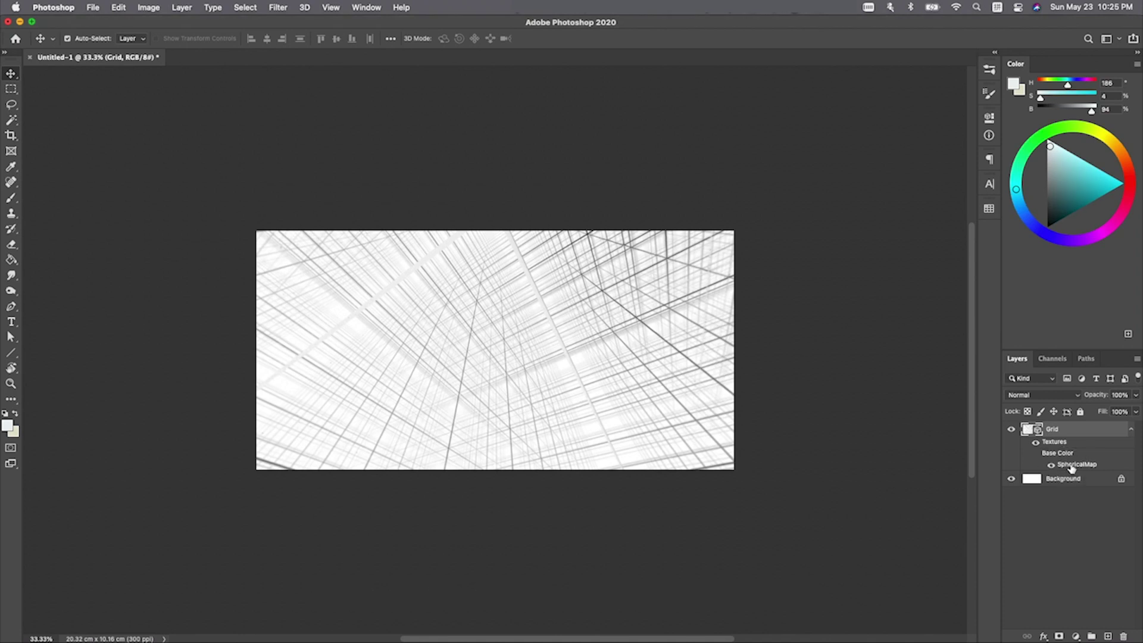
# Add a blank layer to the SphericalMap texture and brush a black smiling face with eyes, eyebrows and nose onto the panorama
pyautogui.doubleClick(1071, 464)
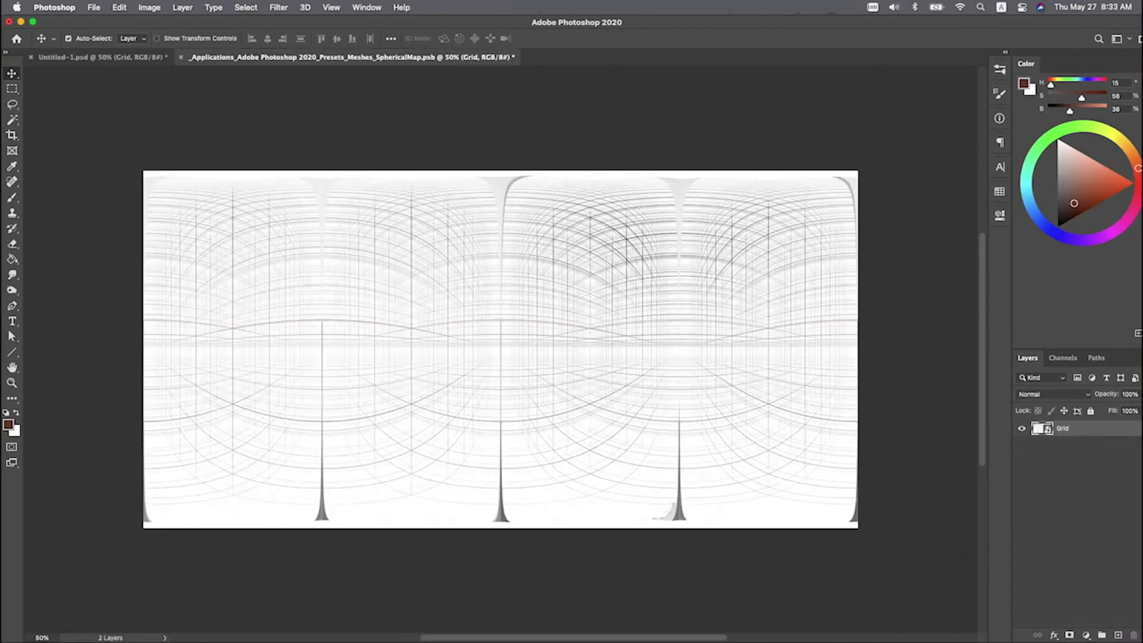
pyautogui.click(1119, 634)
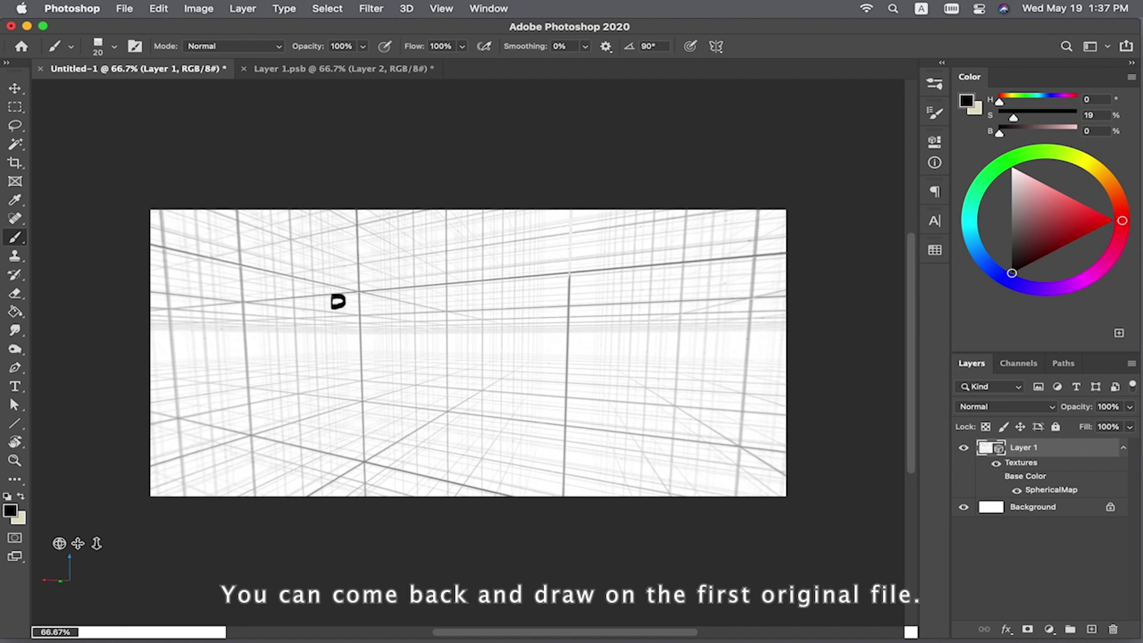
pyautogui.moveTo(454, 301); pyautogui.dragTo(455, 302)
pyautogui.moveTo(334, 348)
pyautogui.mouseDown()
pyautogui.moveTo(414, 379)
pyautogui.moveTo(451, 345)
pyautogui.mouseUp()
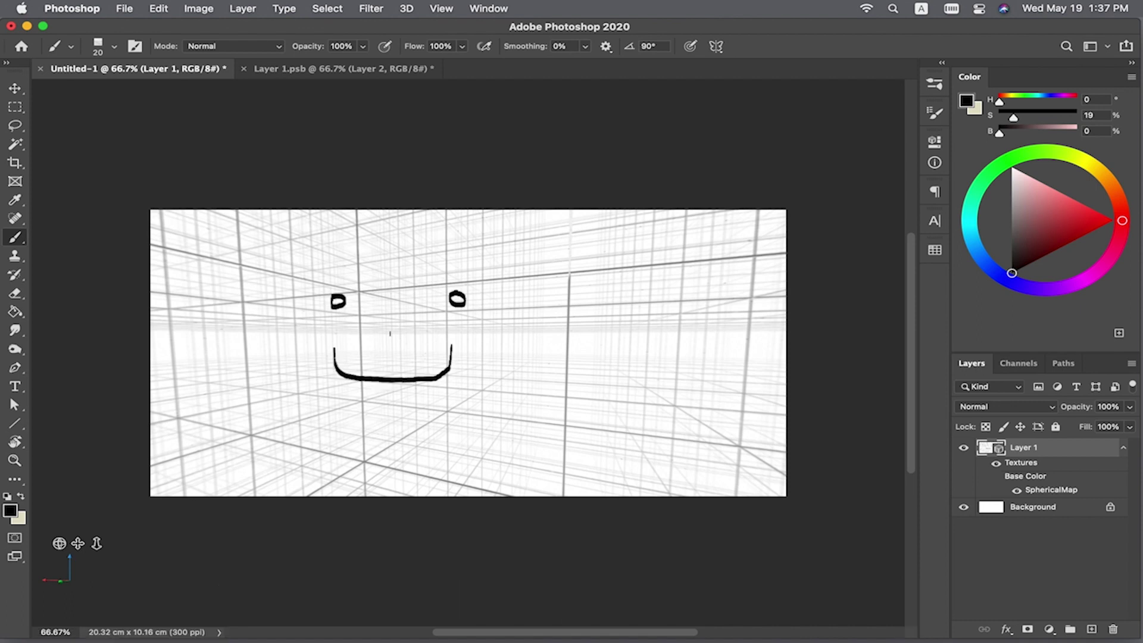
pyautogui.moveTo(320, 279); pyautogui.dragTo(468, 267)
pyautogui.moveTo(384, 319); pyautogui.dragTo(373, 340)
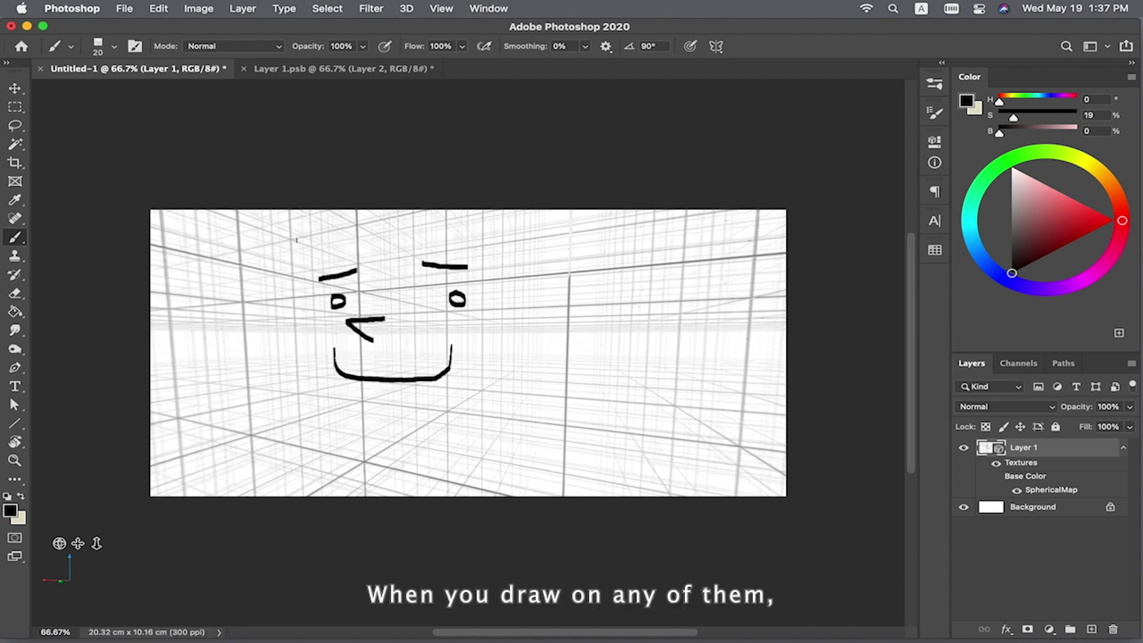
# Draw two raised arms beside the face in Layer 1.psb, and rotate the Untitled-1 panorama to see them
pyautogui.click(326, 71)
pyautogui.moveTo(290, 369); pyautogui.dragTo(322, 339)
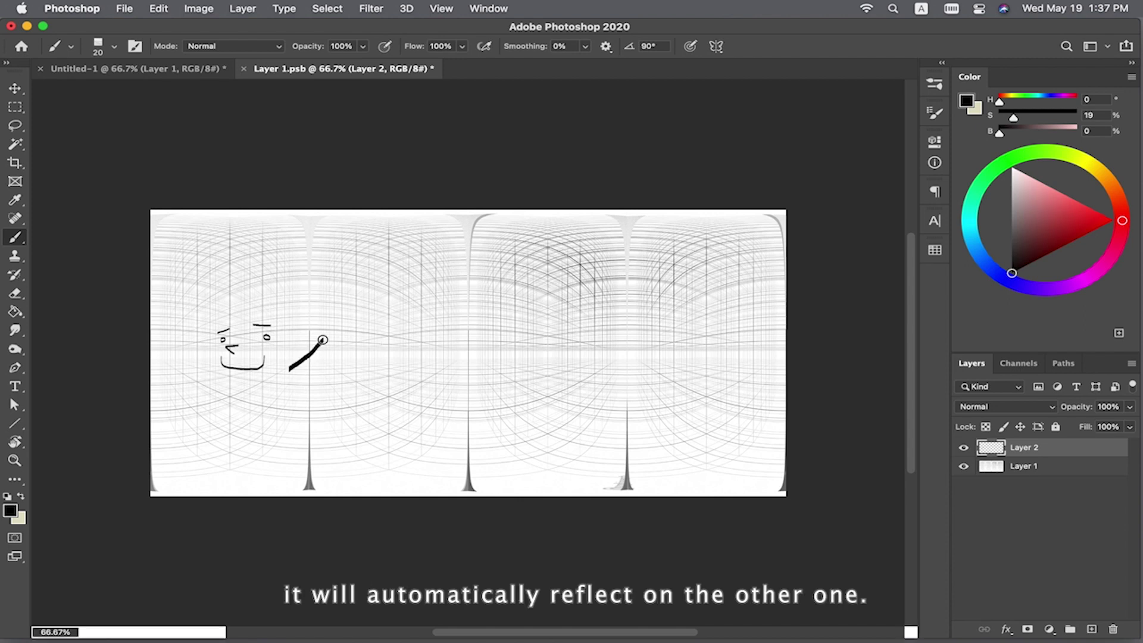
pyautogui.moveTo(209, 363)
pyautogui.mouseDown()
pyautogui.moveTo(186, 319)
pyautogui.moveTo(176, 330)
pyautogui.mouseUp()
pyautogui.click(152, 68)
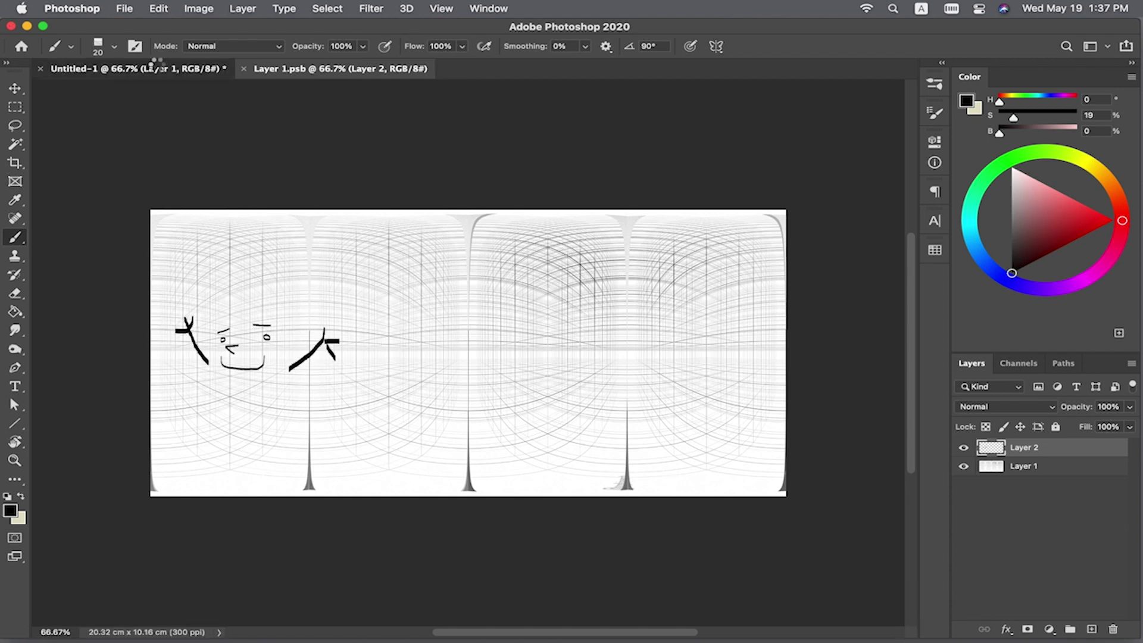
pyautogui.press('v')
pyautogui.moveTo(465, 384); pyautogui.dragTo(625, 380)
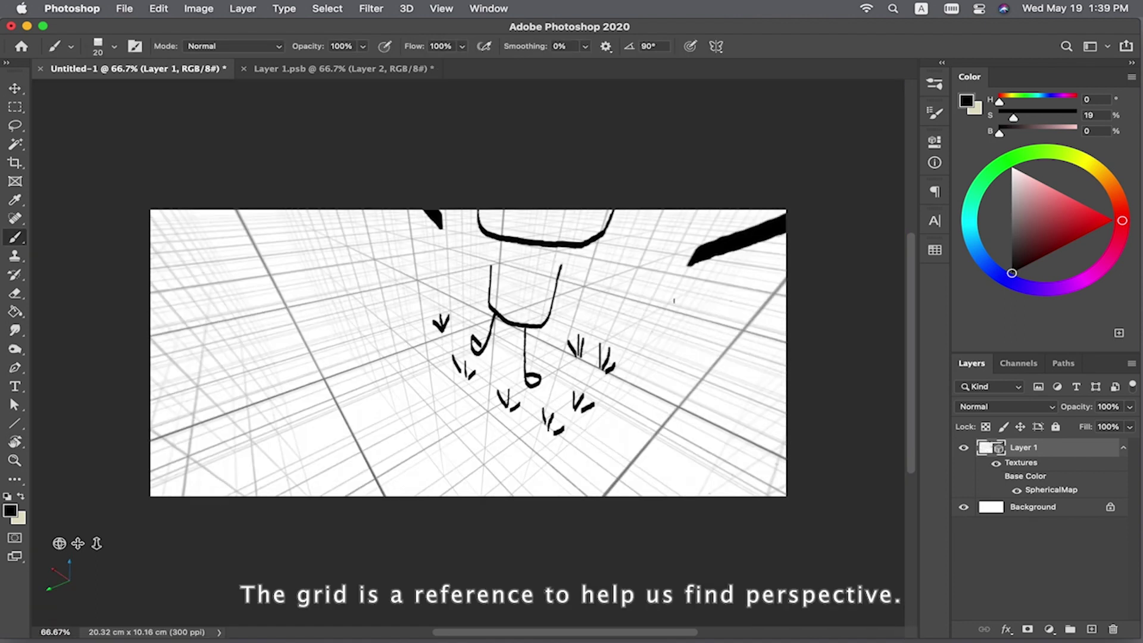
# Hide the grid layer in Layer 1.psb to check the panorama drawing without it, and show the grid again
pyautogui.click(377, 69)
pyautogui.click(963, 466)
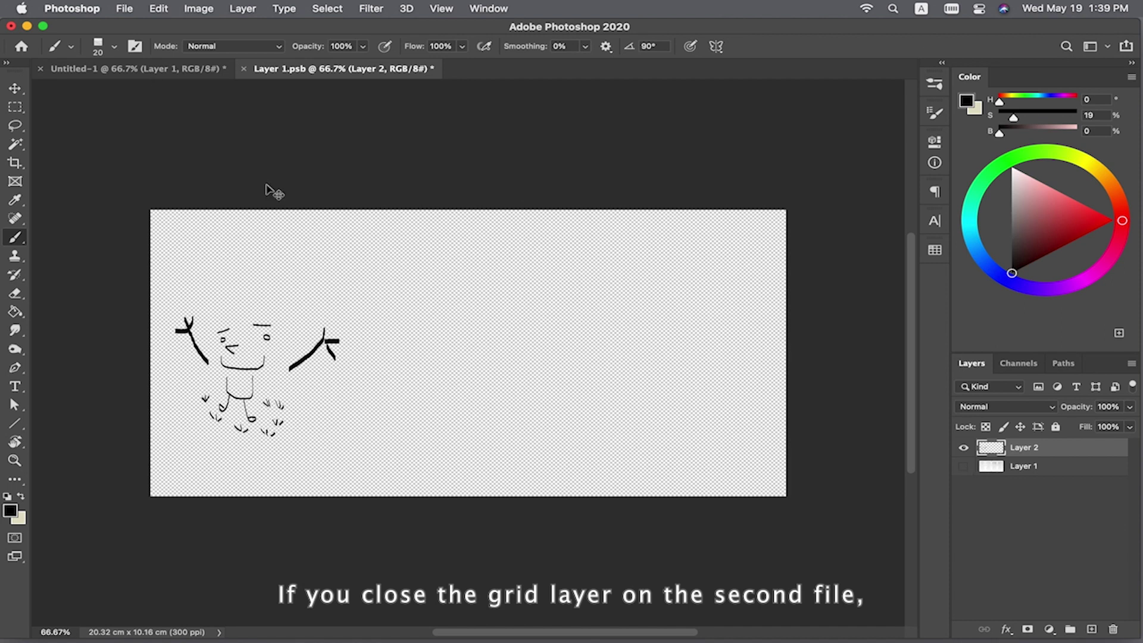
pyautogui.click(166, 68)
pyautogui.press('v')
pyautogui.moveTo(536, 383); pyautogui.dragTo(429, 339)
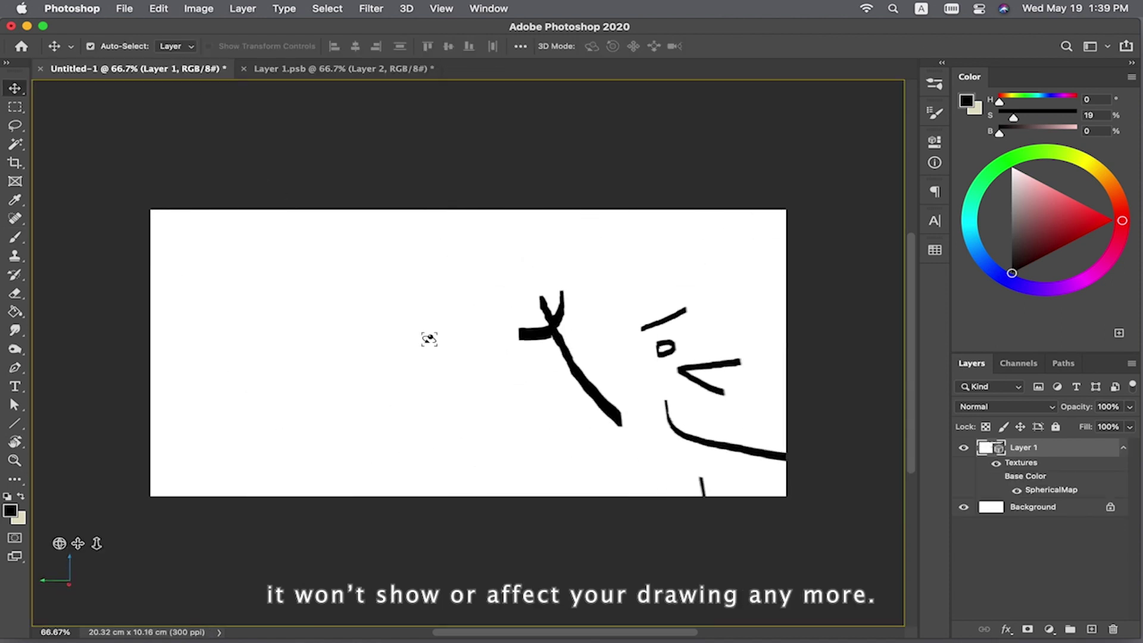
pyautogui.click(309, 69)
pyautogui.click(964, 466)
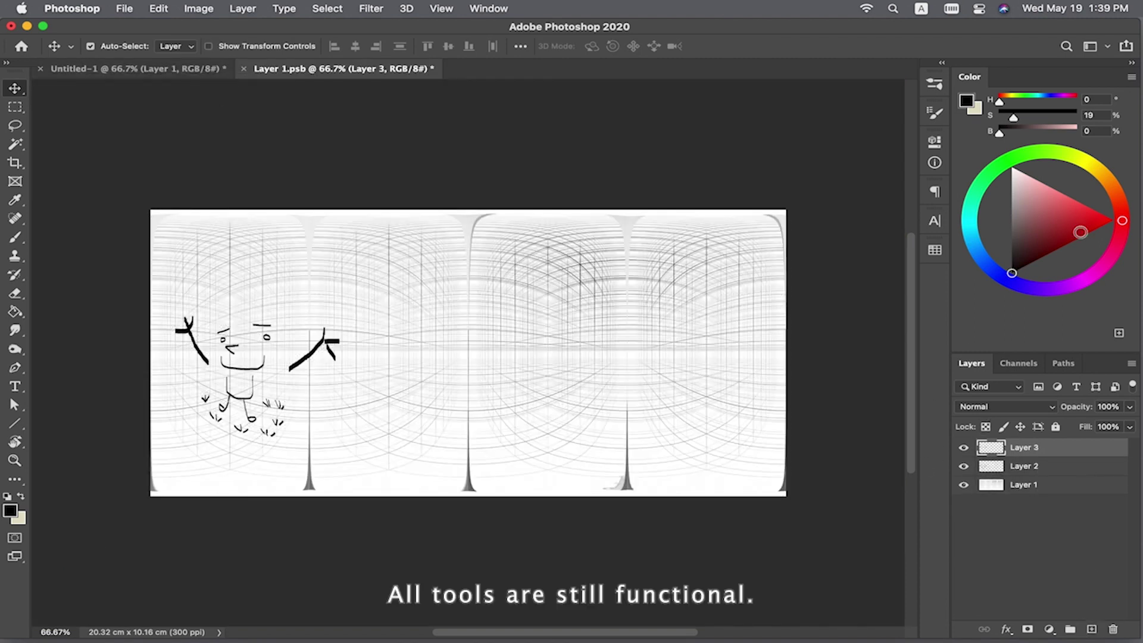
# Set Layer 3 to Multiply, fill it with pale blue (H 204, S 19, B 87) and view the tint in Untitled-1
pyautogui.click(1029, 189)
pyautogui.click(976, 248)
pyautogui.click(992, 406)
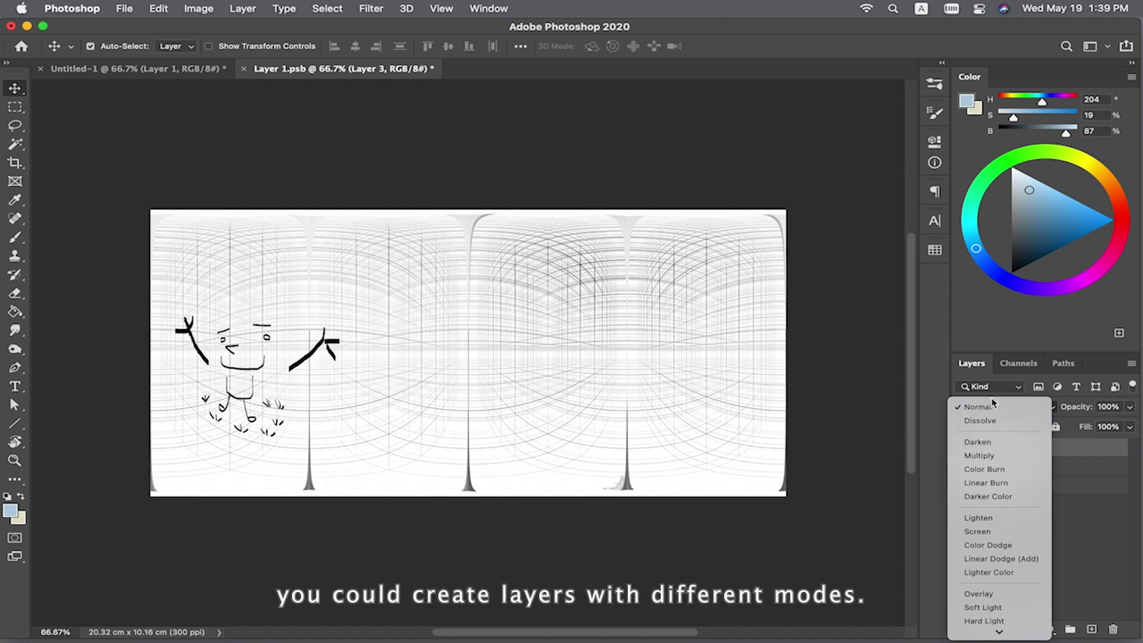
pyautogui.click(988, 455)
pyautogui.press('g')
pyautogui.click(516, 318)
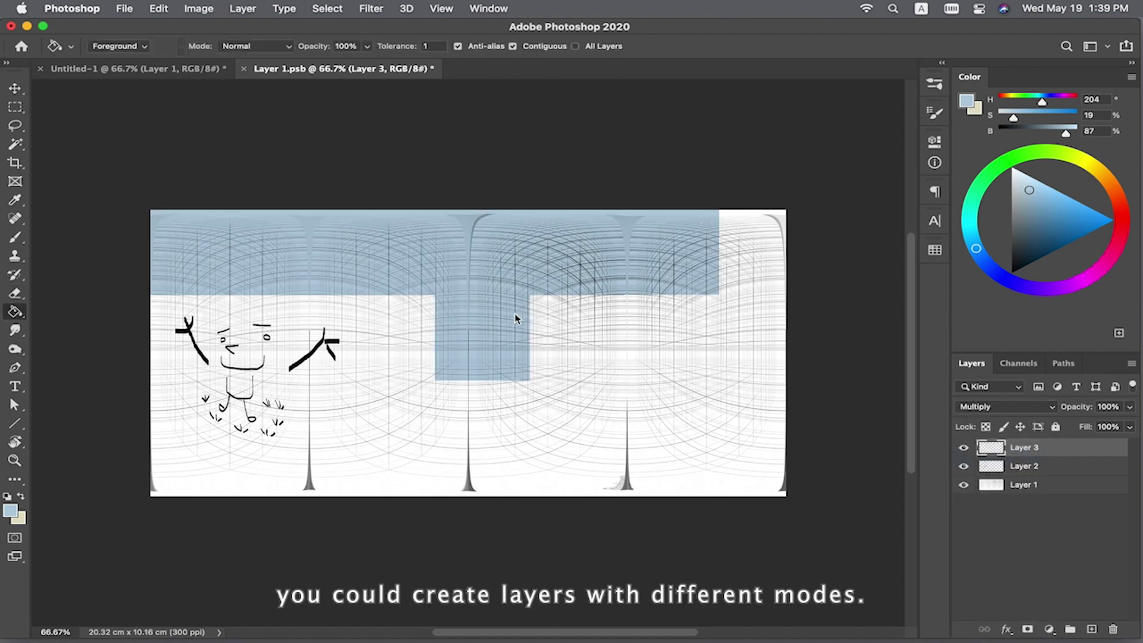
pyautogui.click(166, 69)
pyautogui.click(408, 341)
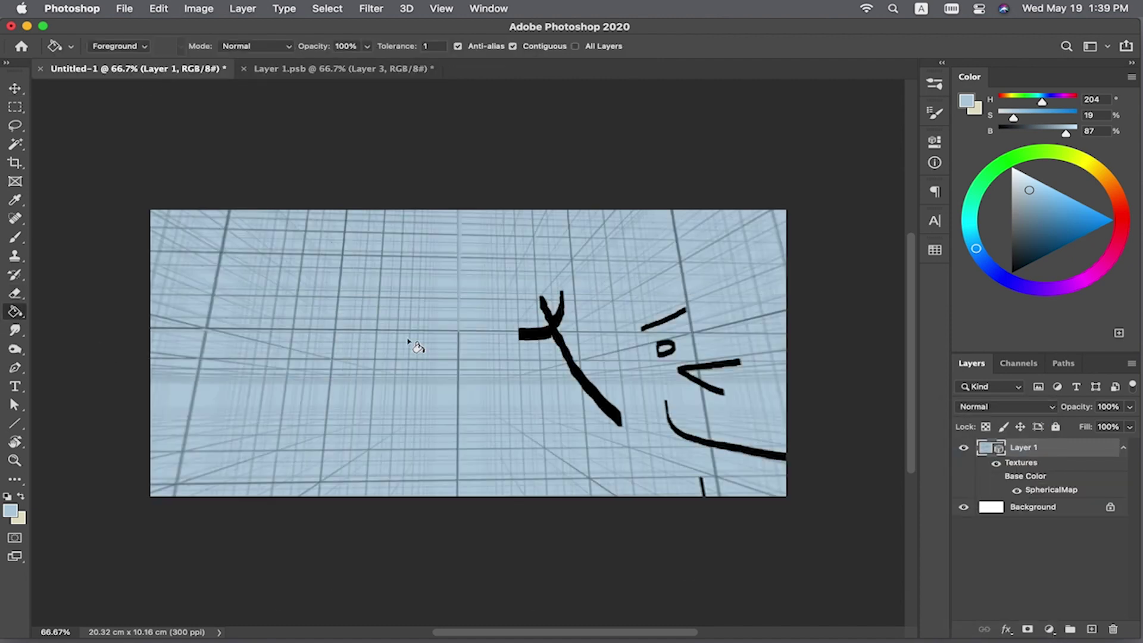
pyautogui.press('v')
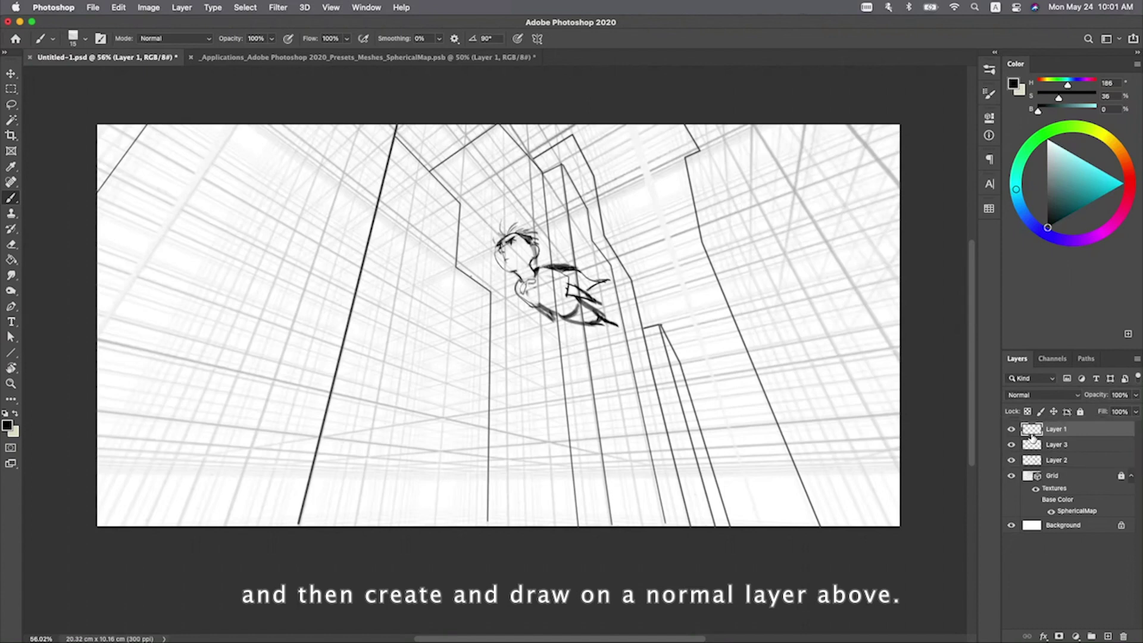
# Sketch a car and a smaller vehicle at street level below the buildings on Layer 1
pyautogui.moveTo(514, 482); pyautogui.dragTo(560, 477)
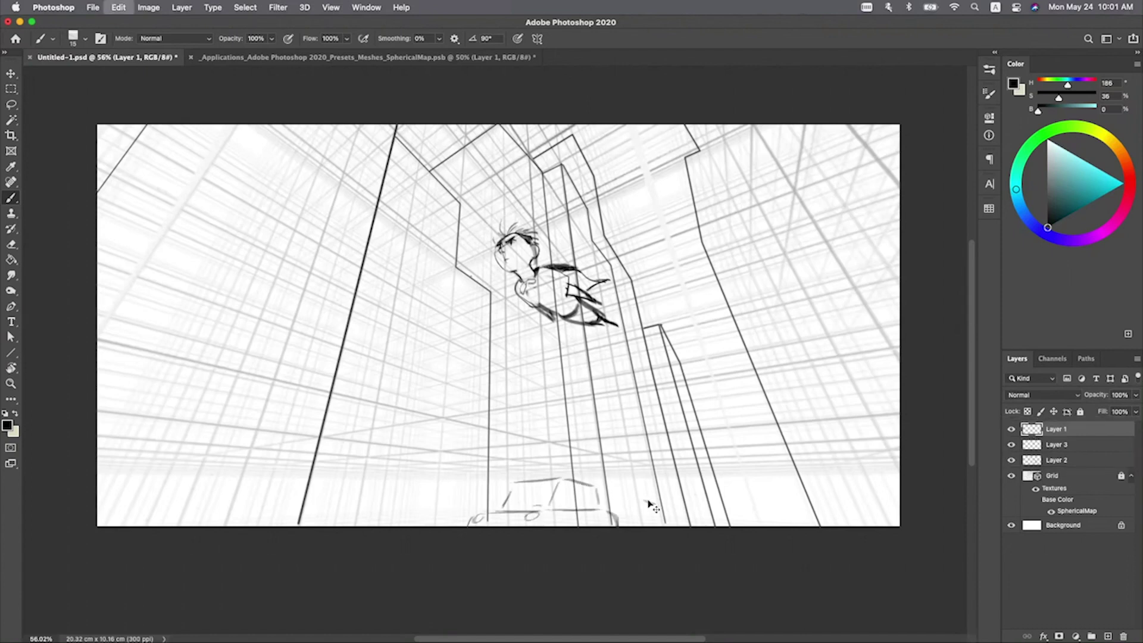
pyautogui.moveTo(646, 505); pyautogui.dragTo(676, 506)
pyautogui.moveTo(646, 513); pyautogui.dragTo(634, 521)
# Add a new layer and rough in a large foreground child's head on the left of the scene
pyautogui.click(1108, 636)
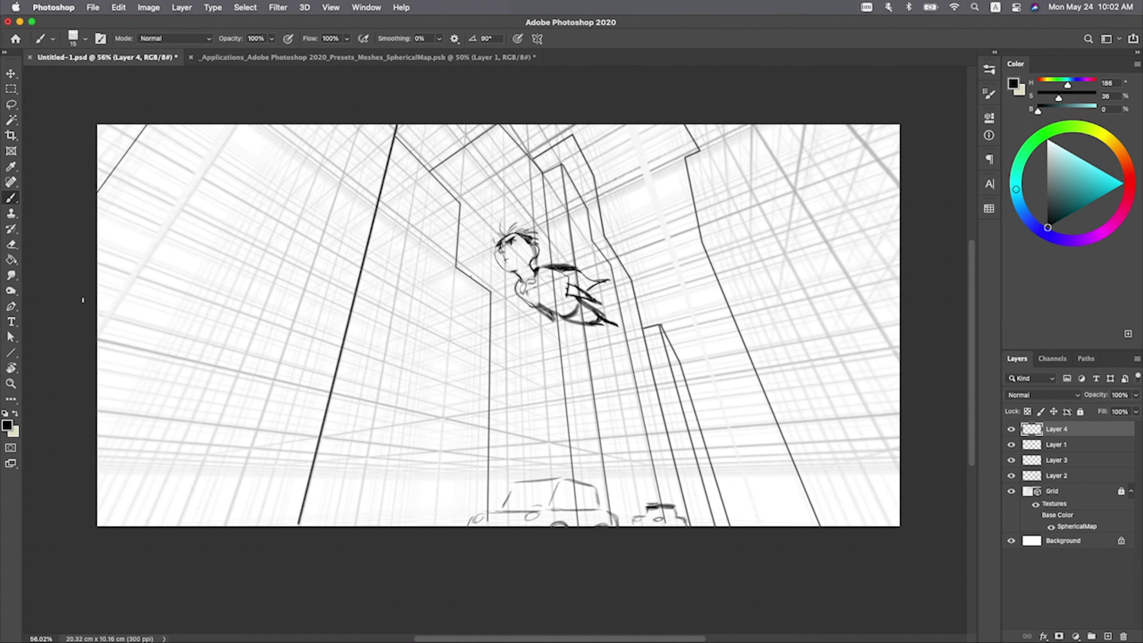
pyautogui.moveTo(98, 320); pyautogui.dragTo(270, 367)
pyautogui.moveTo(275, 381)
pyautogui.mouseDown()
pyautogui.moveTo(280, 498)
pyautogui.moveTo(110, 435)
pyautogui.mouseUp()
pyautogui.moveTo(206, 346); pyautogui.dragTo(315, 357)
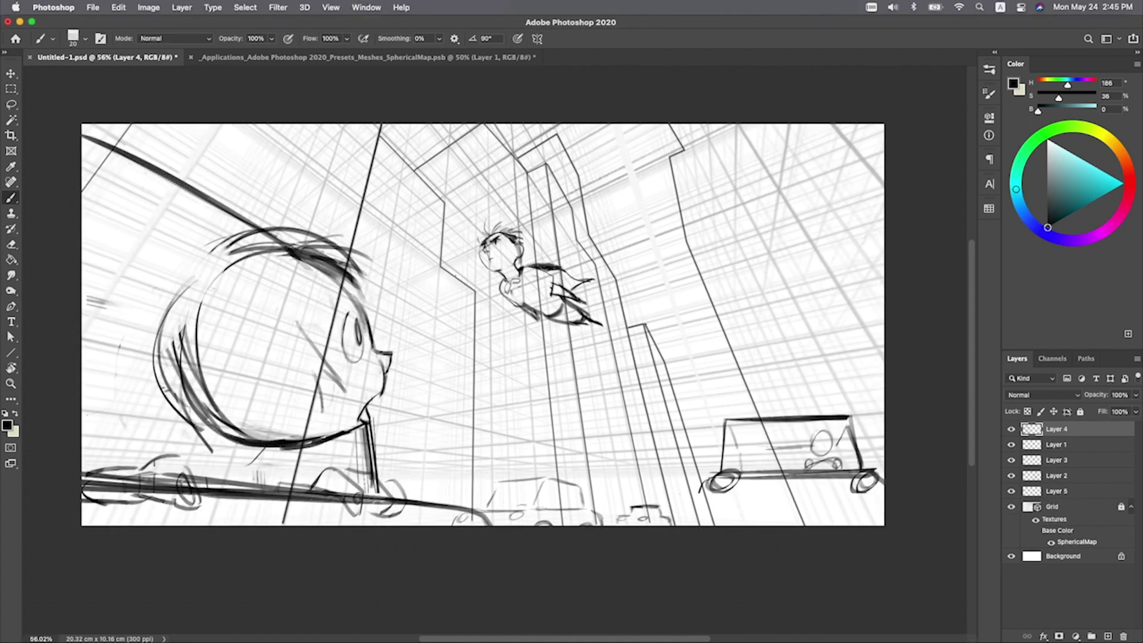
# Sketch the child's shoulders, arms and hands resting on the car window edge below the head
pyautogui.moveTo(153, 452); pyautogui.dragTo(194, 447)
pyautogui.moveTo(123, 475); pyautogui.dragTo(223, 479)
pyautogui.moveTo(217, 433); pyautogui.dragTo(221, 444)
pyautogui.moveTo(262, 458); pyautogui.dragTo(235, 485)
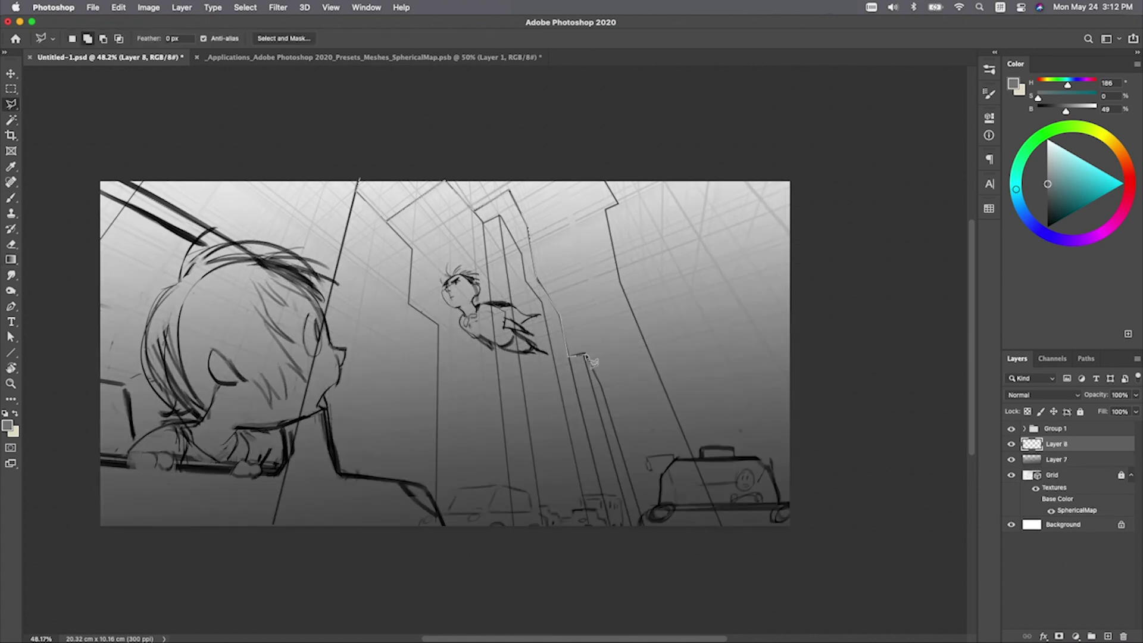
# Shade the buildings on Layer 8 with grey gradients inside lasso selections, including the building on the far right
pyautogui.click(10, 259)
pyautogui.click(51, 257)
pyautogui.click(1057, 459)
pyautogui.click(1056, 444)
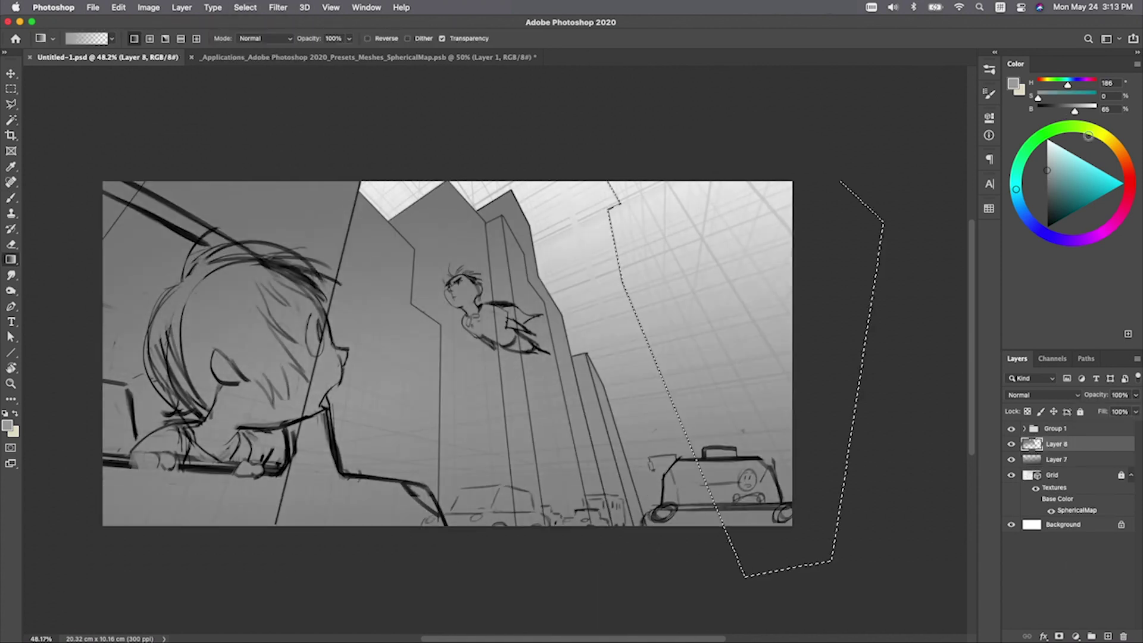
pyautogui.moveTo(750, 184); pyautogui.dragTo(714, 560)
pyautogui.press('super+d')
# Lock Layer 8's transparent pixels, shade a darker gradient strip on the far-right building, and unlock the Grid layer
pyautogui.click(10, 105)
pyautogui.click(1027, 411)
pyautogui.click(11, 259)
pyautogui.press('super+d')
pyautogui.click(1052, 475)
pyautogui.click(1120, 475)
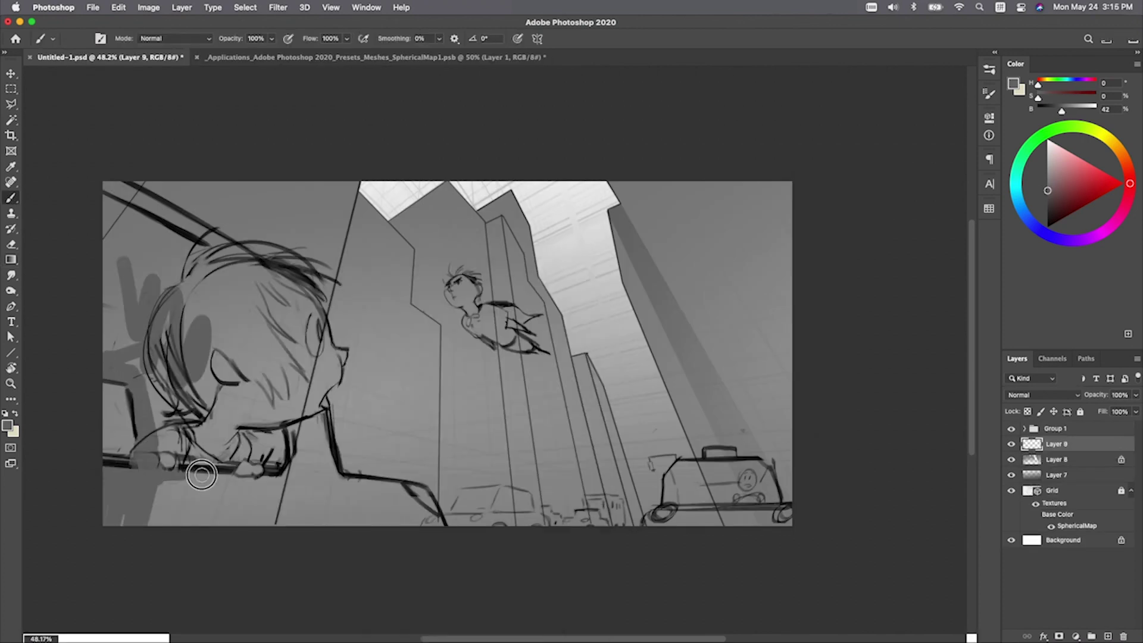
# Fill the foreground car's body and interior around the child with flat grey tones on Layer 9
pyautogui.click(252, 503)
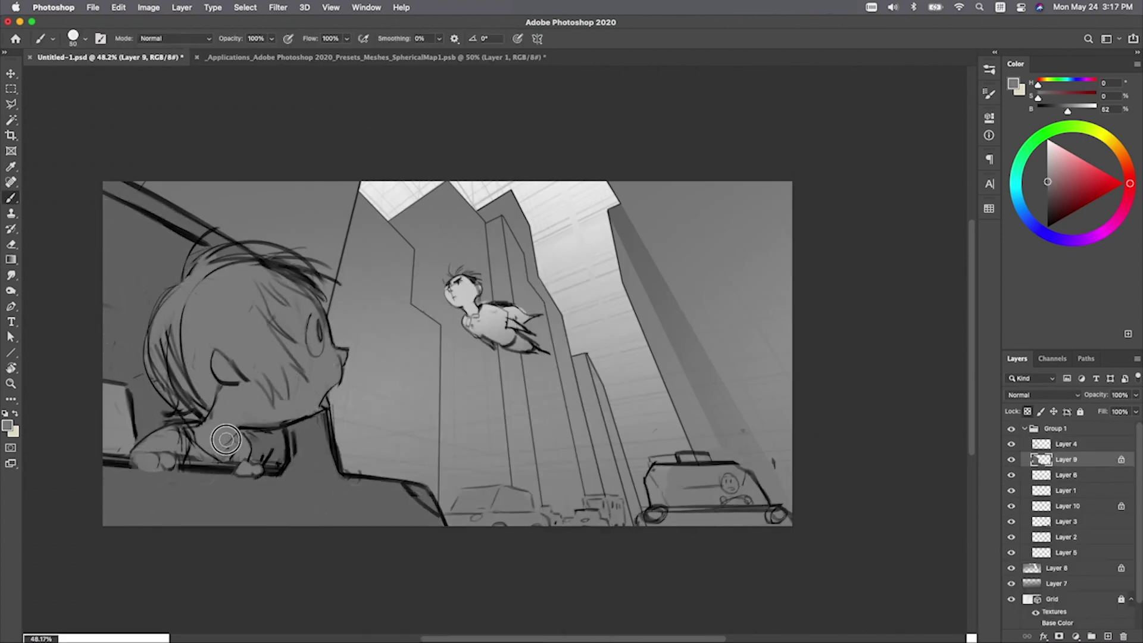
pyautogui.click(1048, 207)
pyautogui.moveTo(250, 500)
pyautogui.mouseDown()
pyautogui.moveTo(178, 247)
pyautogui.moveTo(142, 345)
pyautogui.mouseUp()
pyautogui.scroll(-2, 1053, 511)
pyautogui.click(1047, 524)
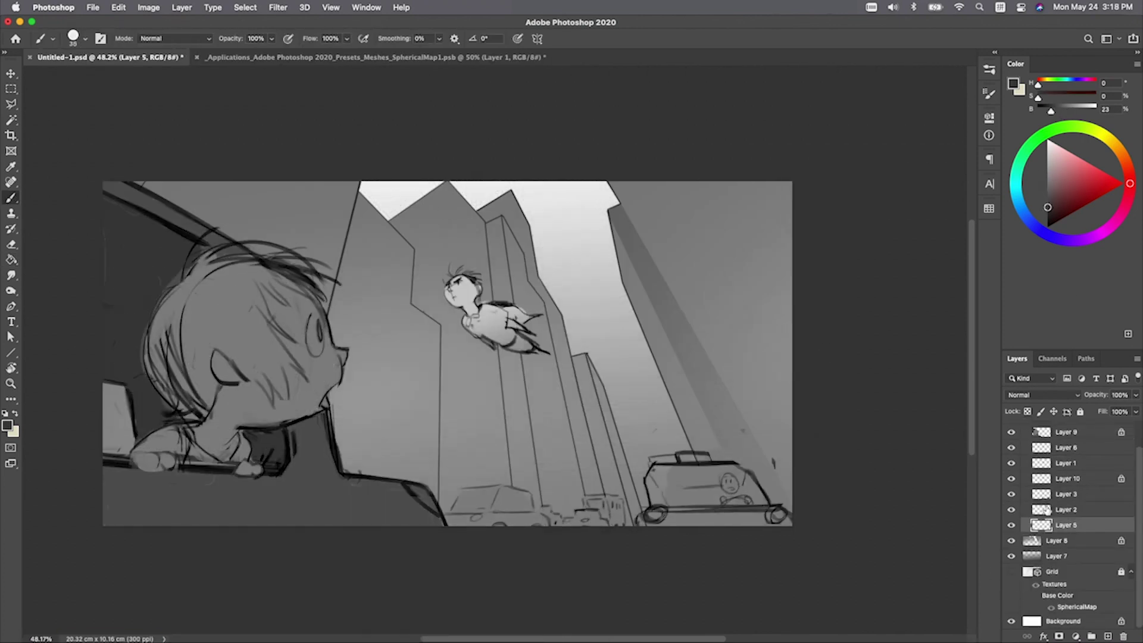
# Duplicate the foreground child artwork, hide the original layer and blur the copy
pyautogui.scroll(3, 1046, 510)
pyautogui.click(1065, 443)
pyautogui.press('super+j')
pyautogui.click(1011, 459)
pyautogui.click(278, 8)
pyautogui.click(488, 180)
pyautogui.click(670, 56)
pyautogui.click(1024, 429)
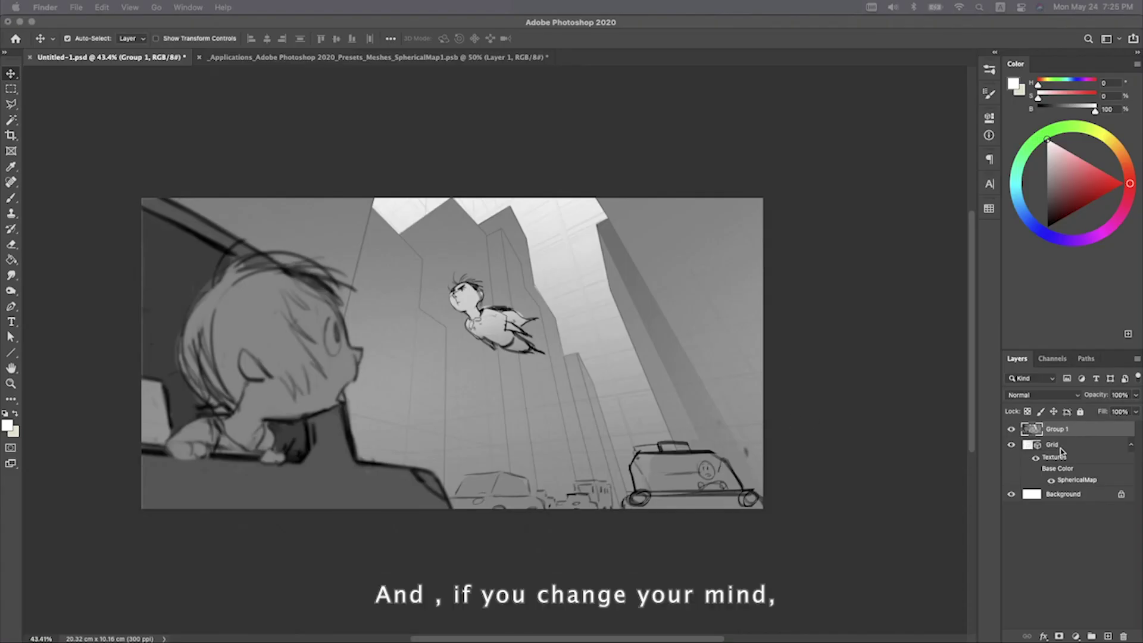
# Merge Group 1 down into the Grid panorama layer and toggle the artwork and grid layers in its texture file
pyautogui.click(1034, 435)
pyautogui.press('super+e')
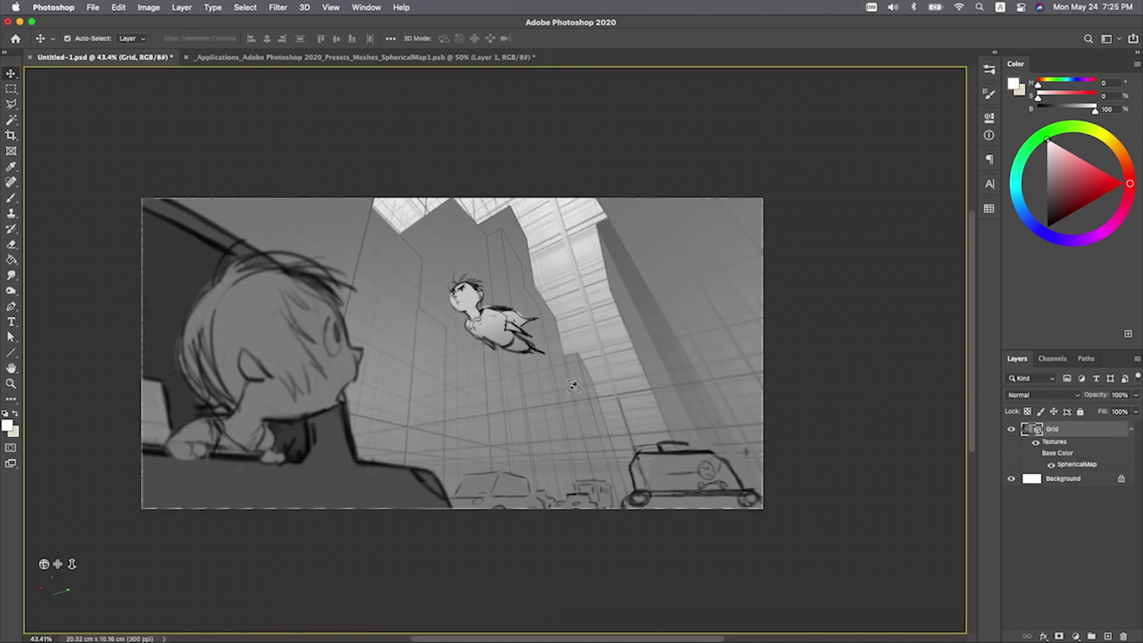
pyautogui.moveTo(579, 378)
pyautogui.mouseDown()
pyautogui.moveTo(530, 383)
pyautogui.moveTo(613, 396)
pyautogui.moveTo(573, 387)
pyautogui.mouseUp()
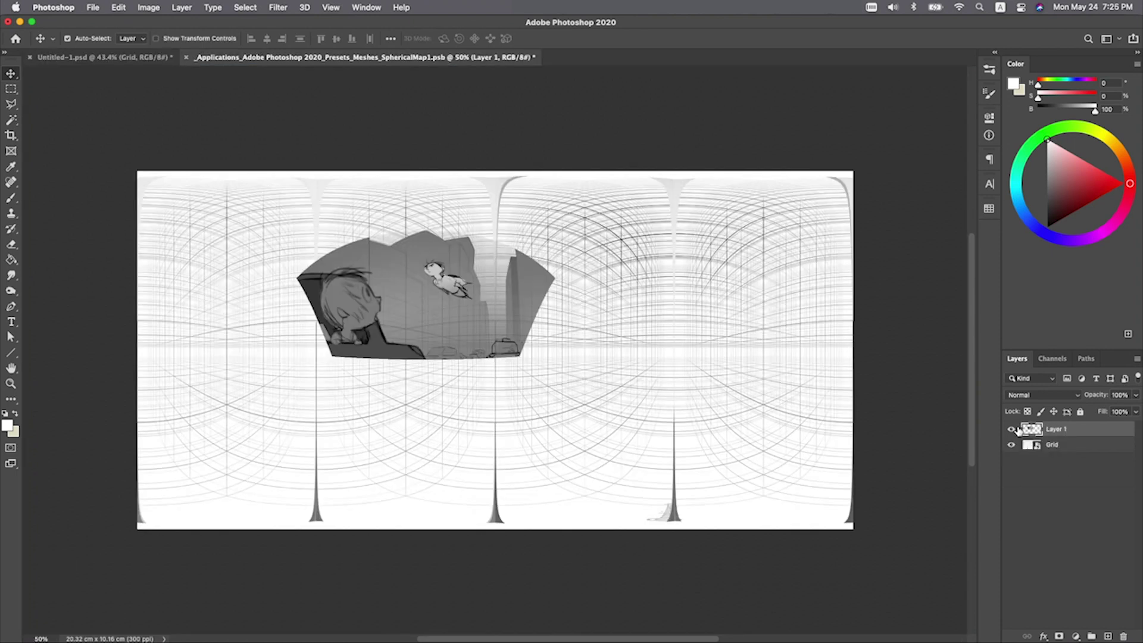
pyautogui.click(1011, 429)
pyautogui.click(1011, 429)
pyautogui.click(1011, 445)
pyautogui.click(1011, 445)
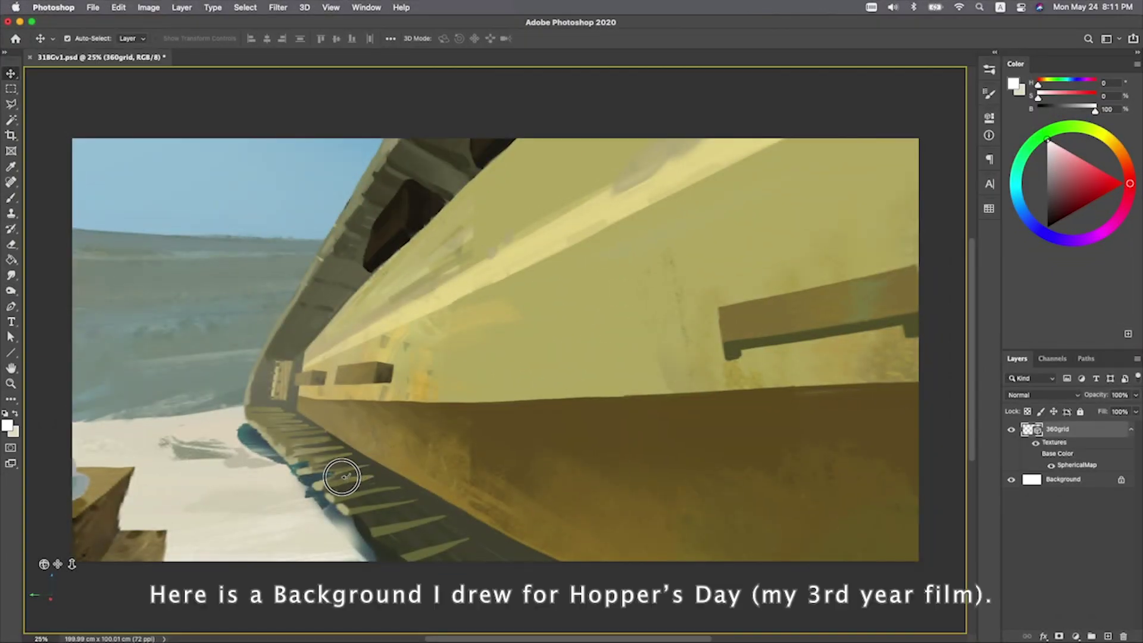
# Export the finished 360grid desert scene as a spherical panorama
pyautogui.moveTo(343, 476); pyautogui.dragTo(266, 484)
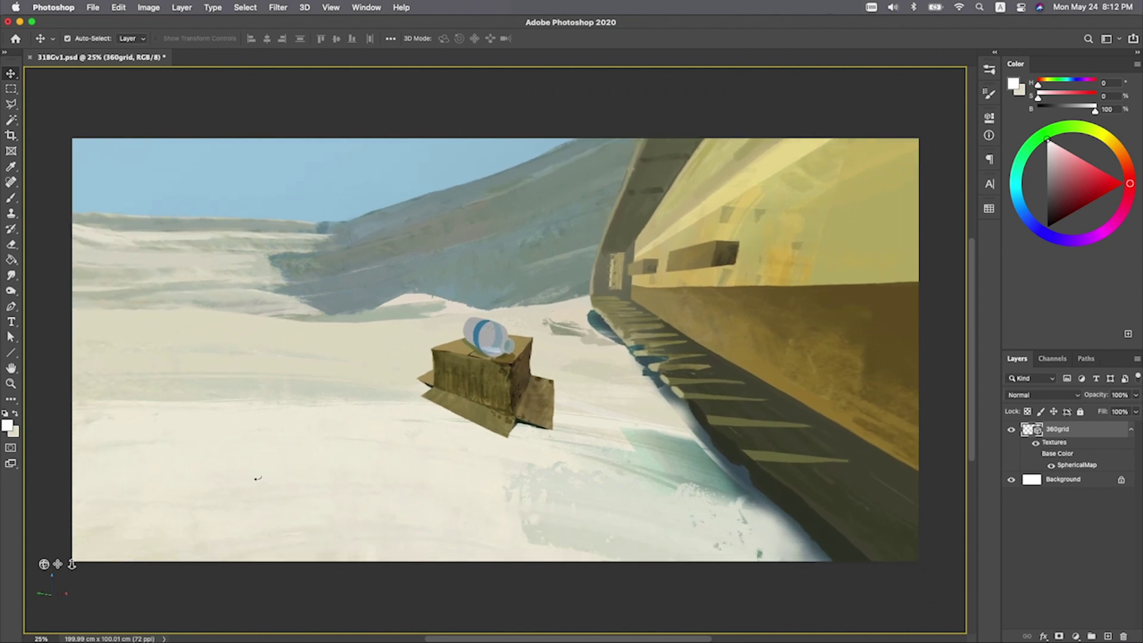
pyautogui.click(304, 7)
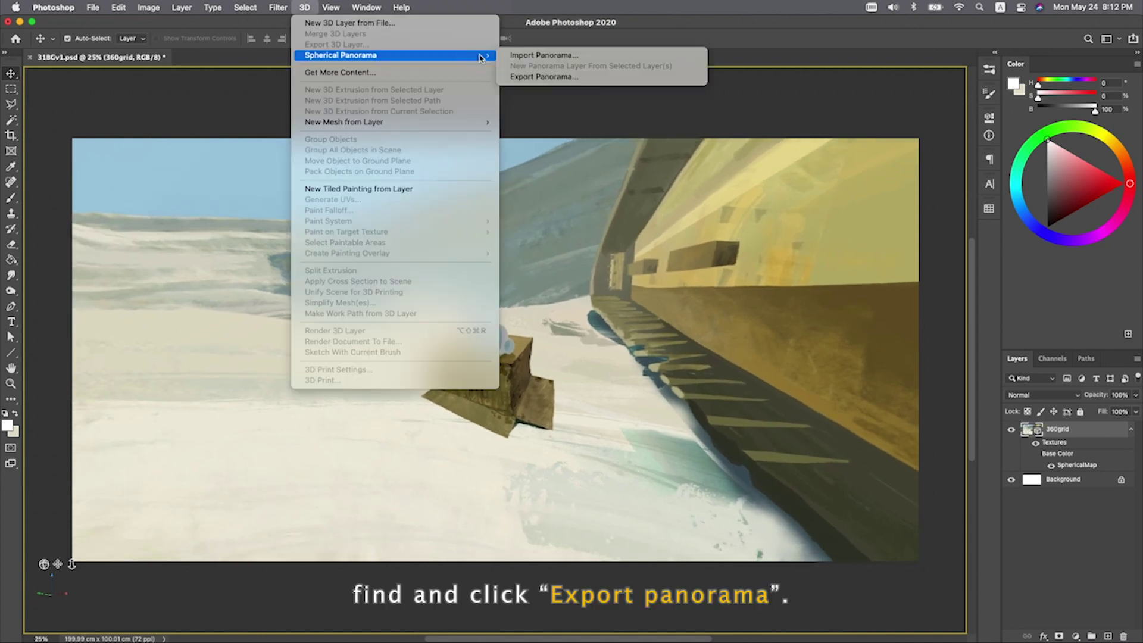
pyautogui.click(631, 81)
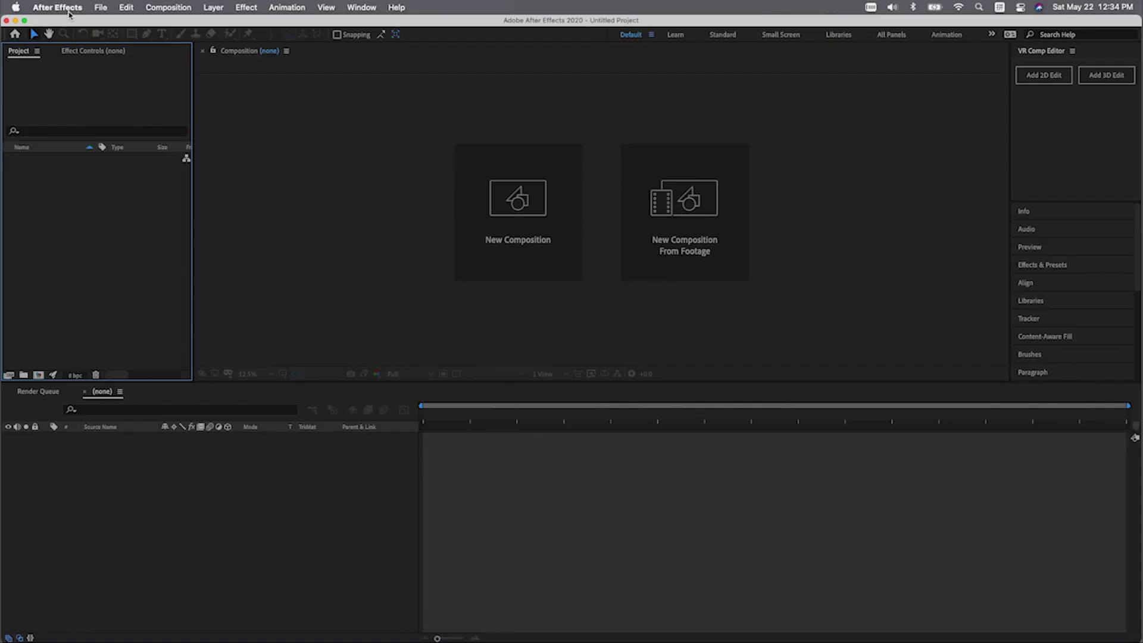
# Switch to After Effects and set the project's video rendering to Mercury GPU Acceleration (Metal)
pyautogui.click(70, 10)
pyautogui.moveTo(97, 10)
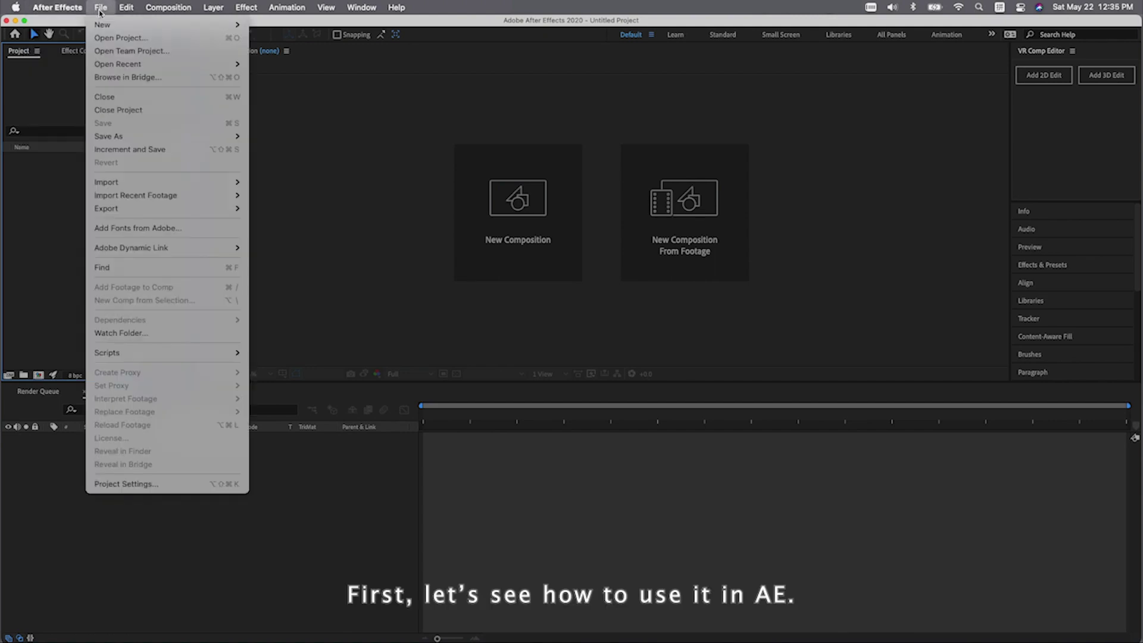
pyautogui.click(204, 489)
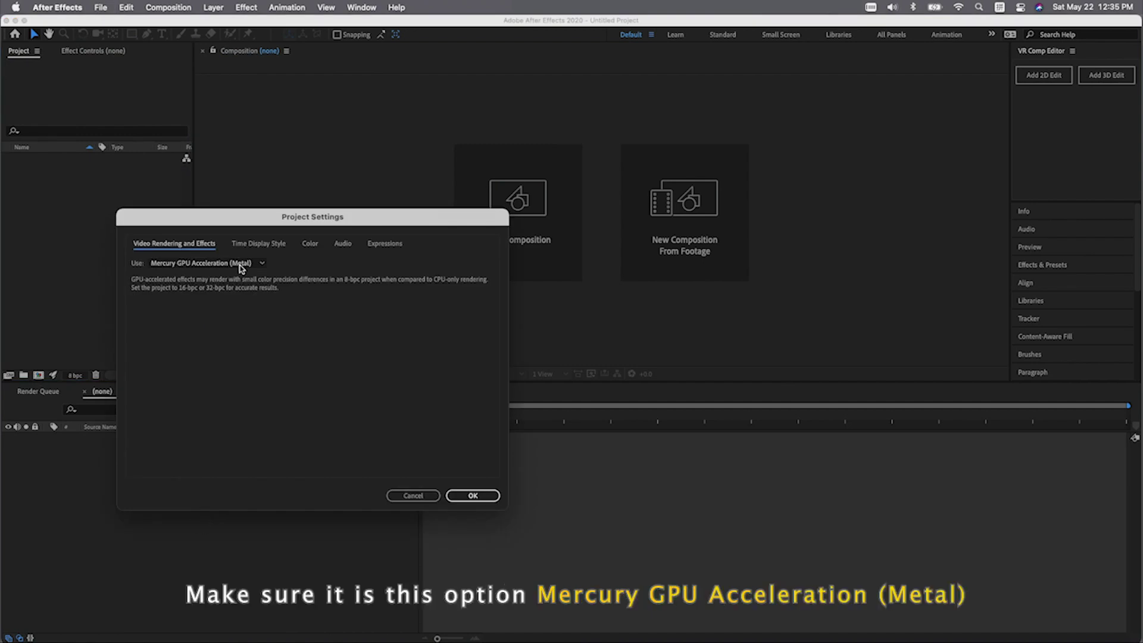
pyautogui.click(254, 267)
pyautogui.click(250, 275)
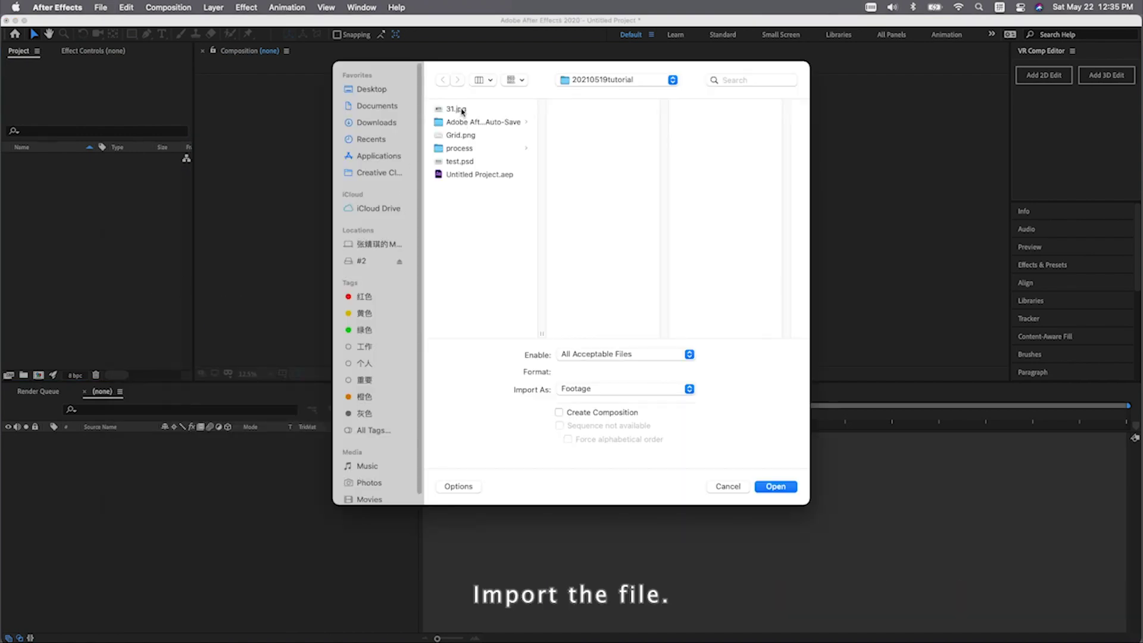
# Import 31.jpg as footage and create a composition from it
pyautogui.click(456, 109)
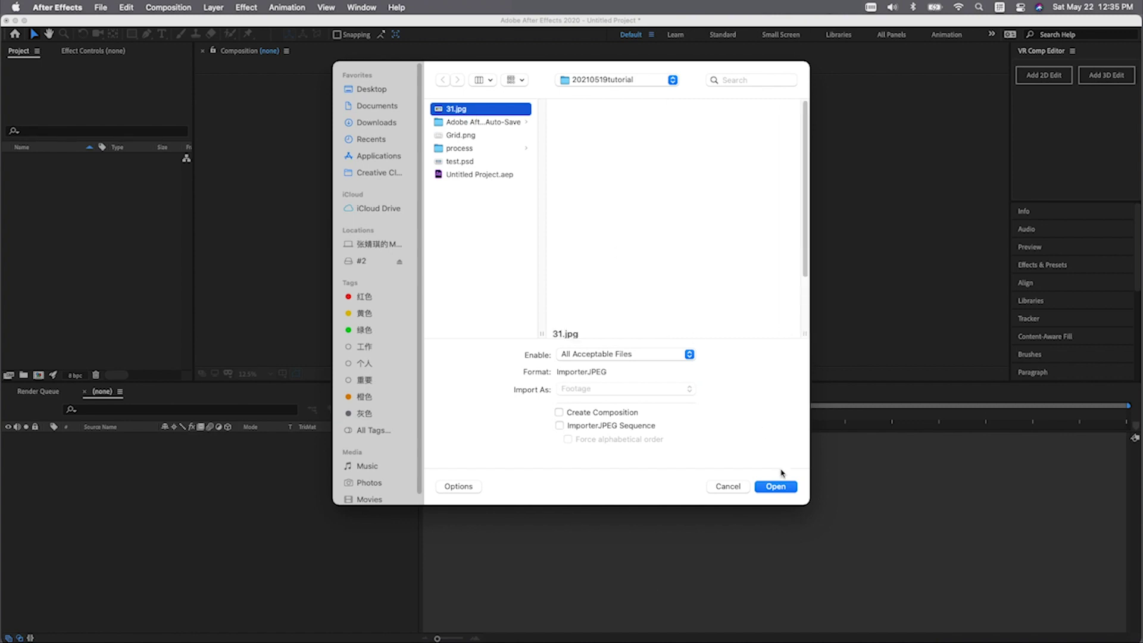
pyautogui.click(775, 486)
pyautogui.moveTo(36, 158); pyautogui.dragTo(38, 375)
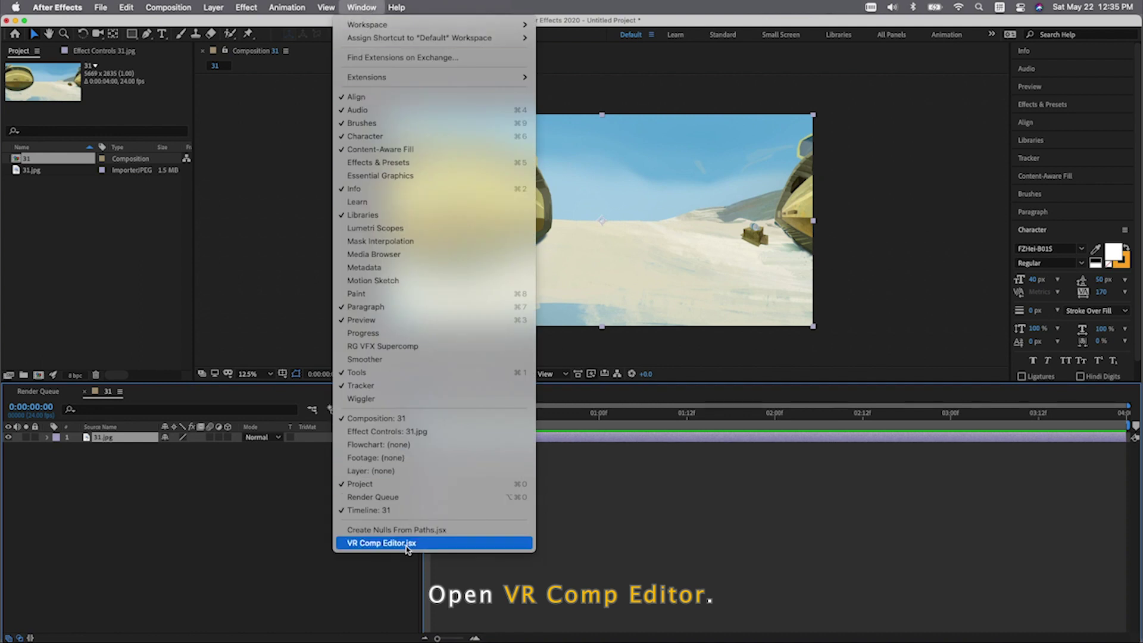
# Open the VR Comp Editor and add a 3D edit for composition 31 with a 1920 width and 16:9 aspect ratio
pyautogui.click(406, 543)
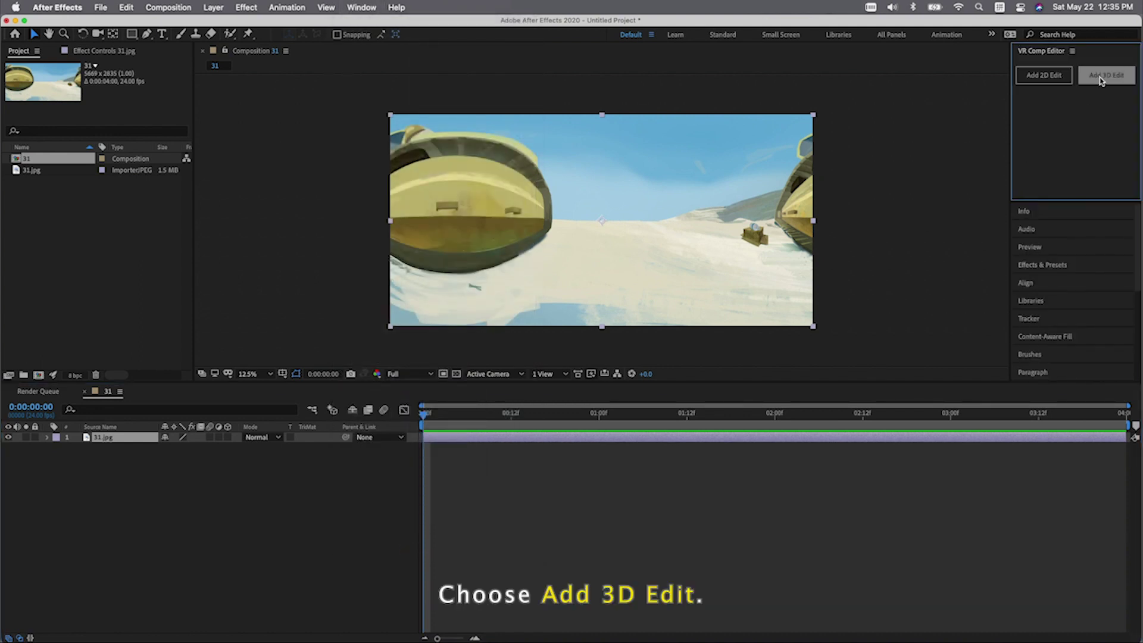
pyautogui.click(1100, 77)
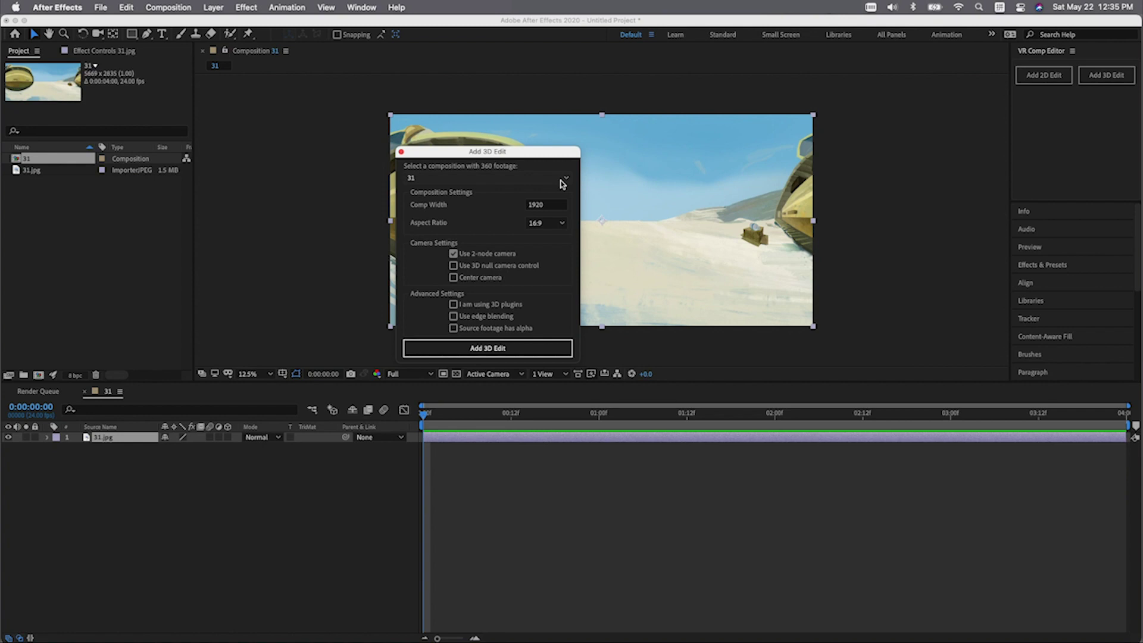
pyautogui.click(537, 355)
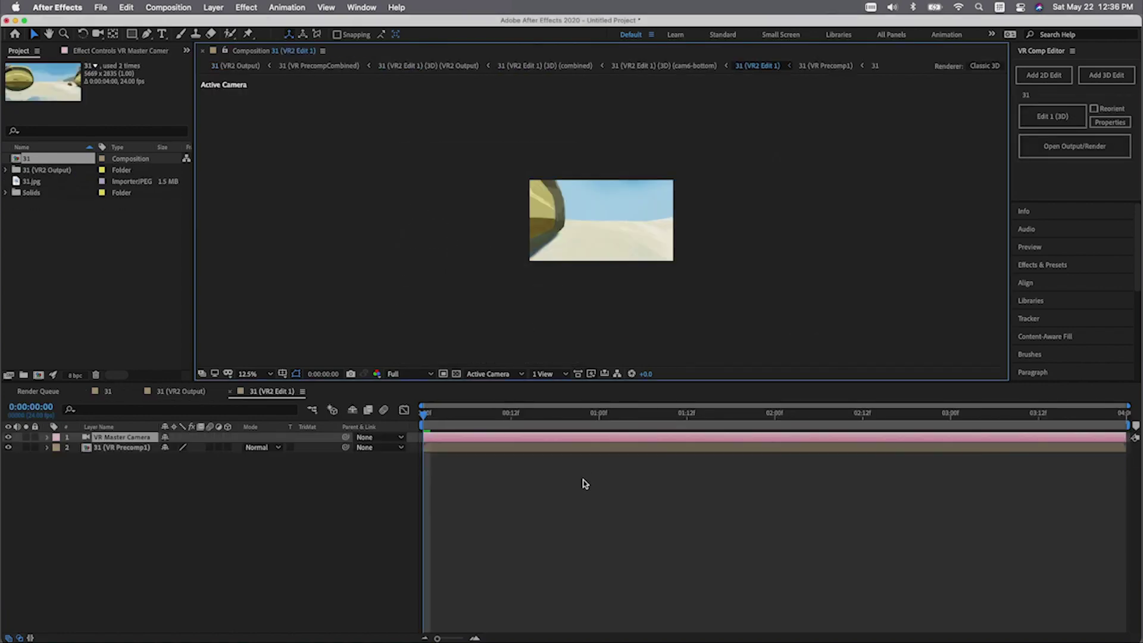
# Try a Y position of 522 on the VR Master Camera and undo the change
pyautogui.click(47, 437)
pyautogui.click(58, 446)
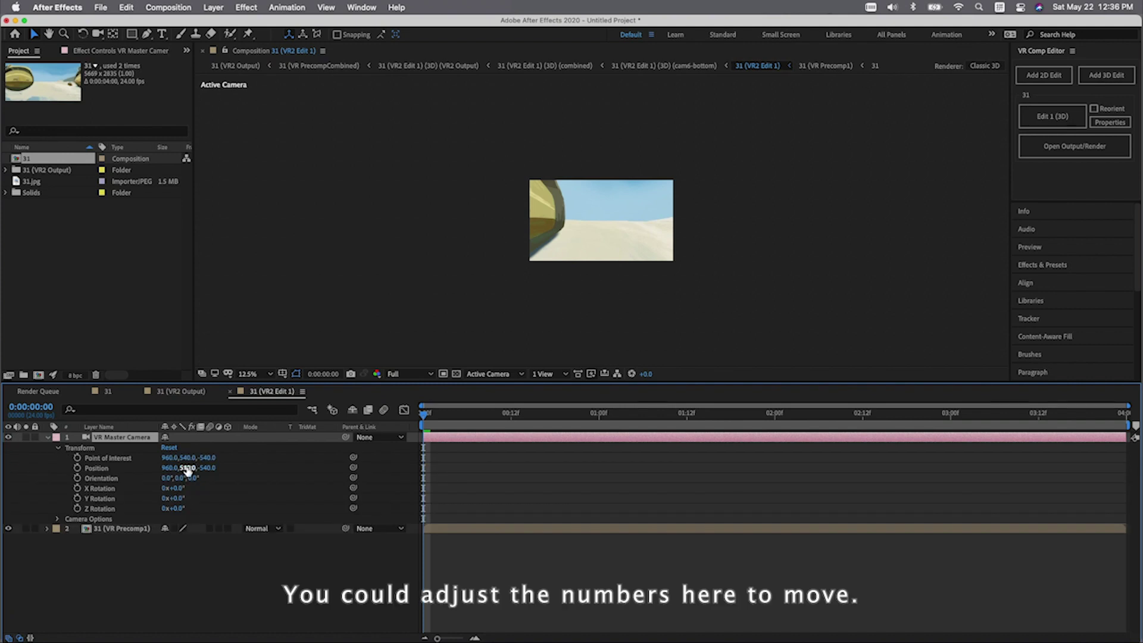
pyautogui.moveTo(187, 468)
pyautogui.mouseDown()
pyautogui.moveTo(228, 468)
pyautogui.moveTo(176, 468)
pyautogui.mouseUp()
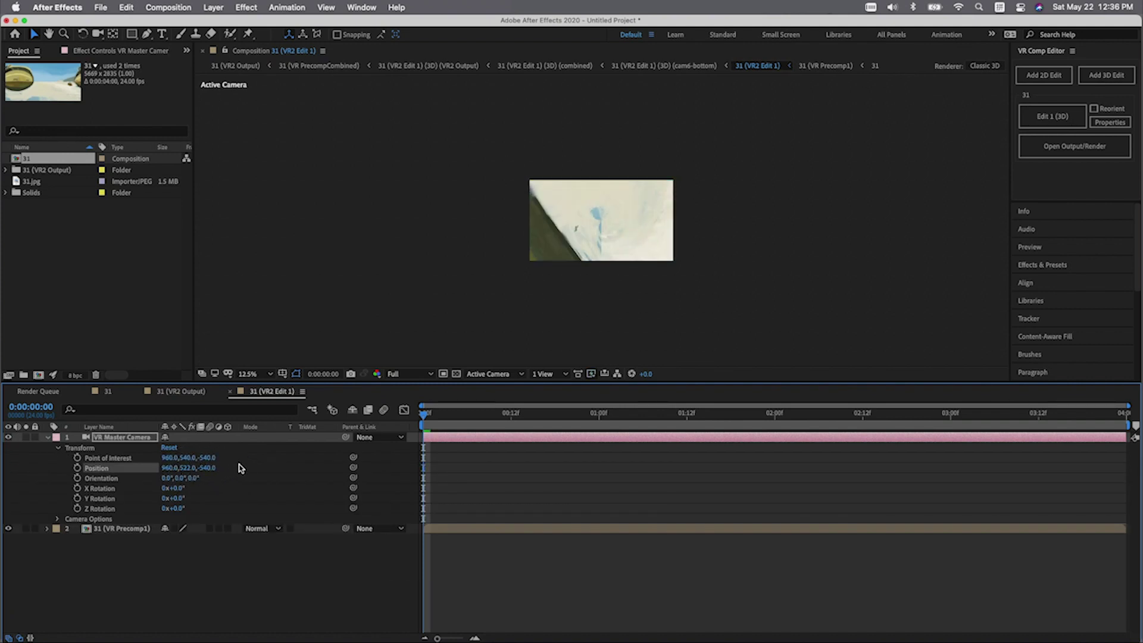
pyautogui.press('super+z')
pyautogui.click(48, 437)
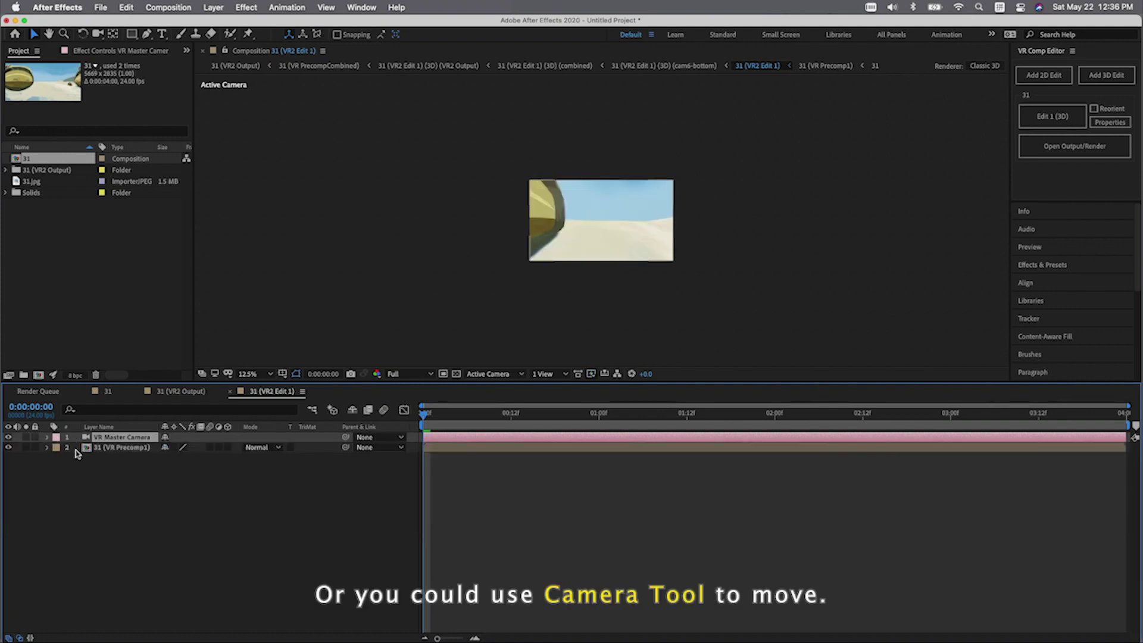
# Enlarge the composition preview and orbit the VR Master Camera with the Camera Tool
pyautogui.click(97, 35)
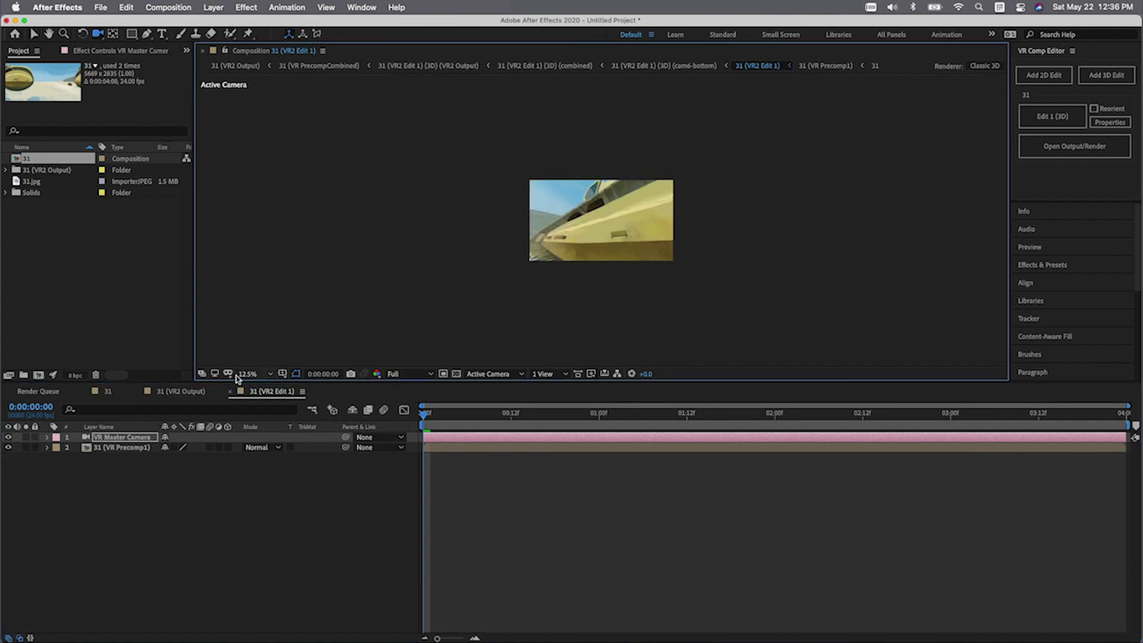
pyautogui.click(255, 374)
pyautogui.click(266, 388)
pyautogui.moveTo(626, 226); pyautogui.dragTo(662, 185)
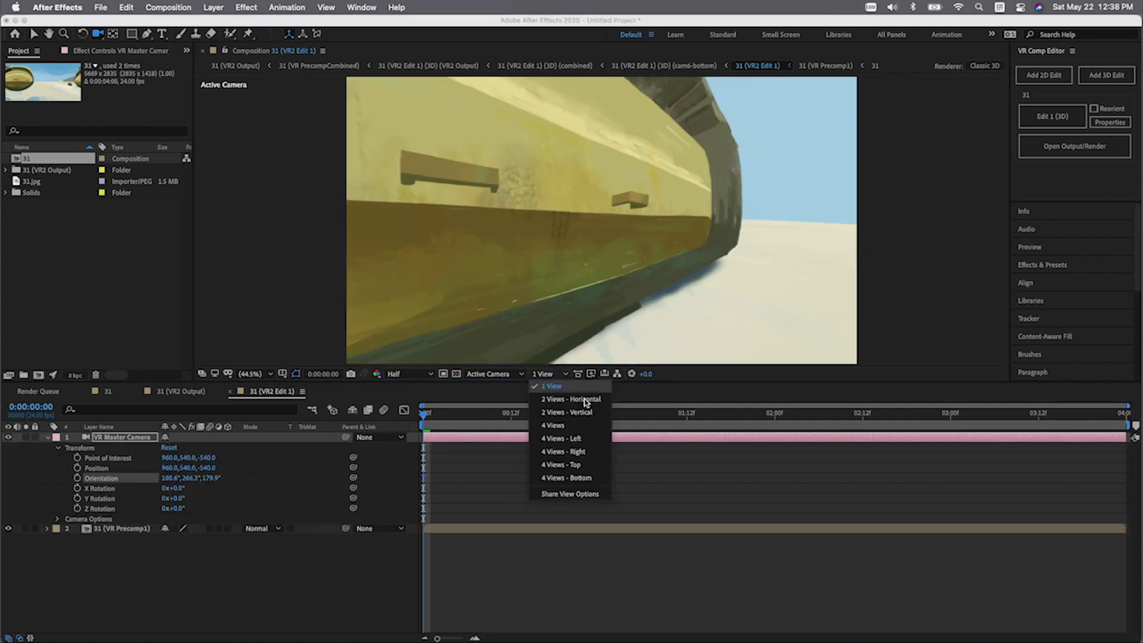
# Use a two-view layout for the composition and change the Top view to Front beside the Active Camera
pyautogui.click(585, 400)
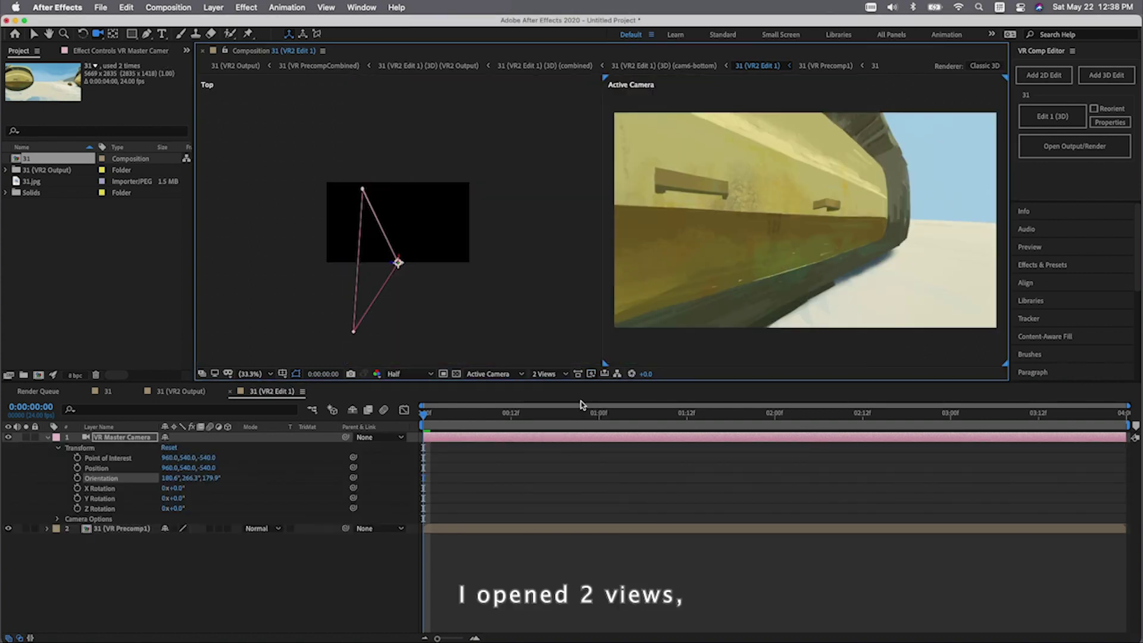
pyautogui.click(517, 375)
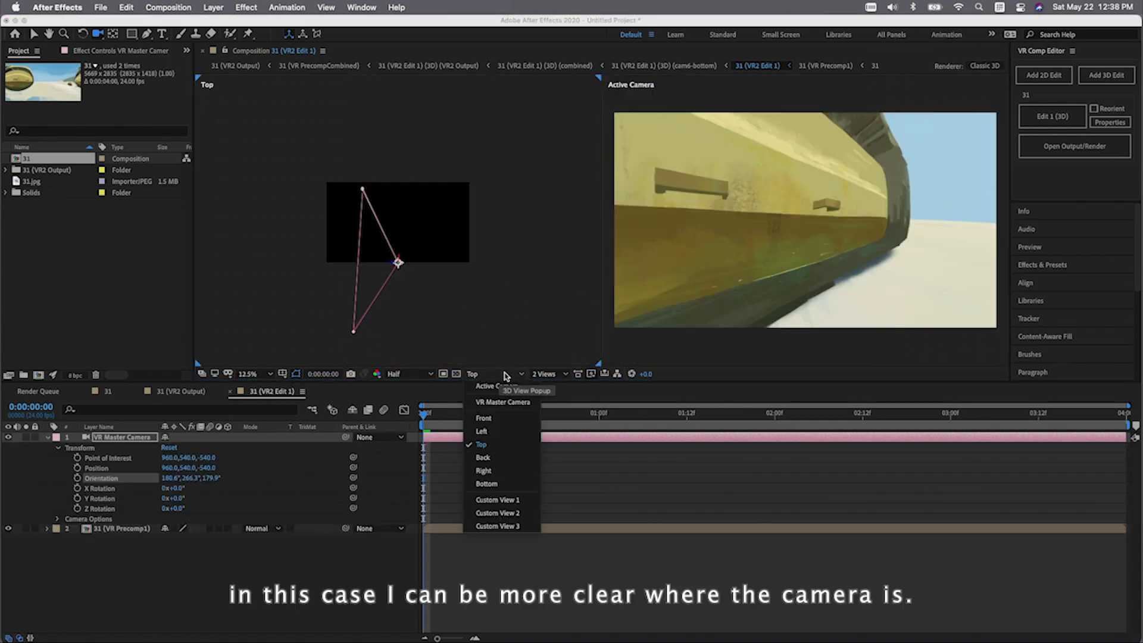
pyautogui.click(510, 419)
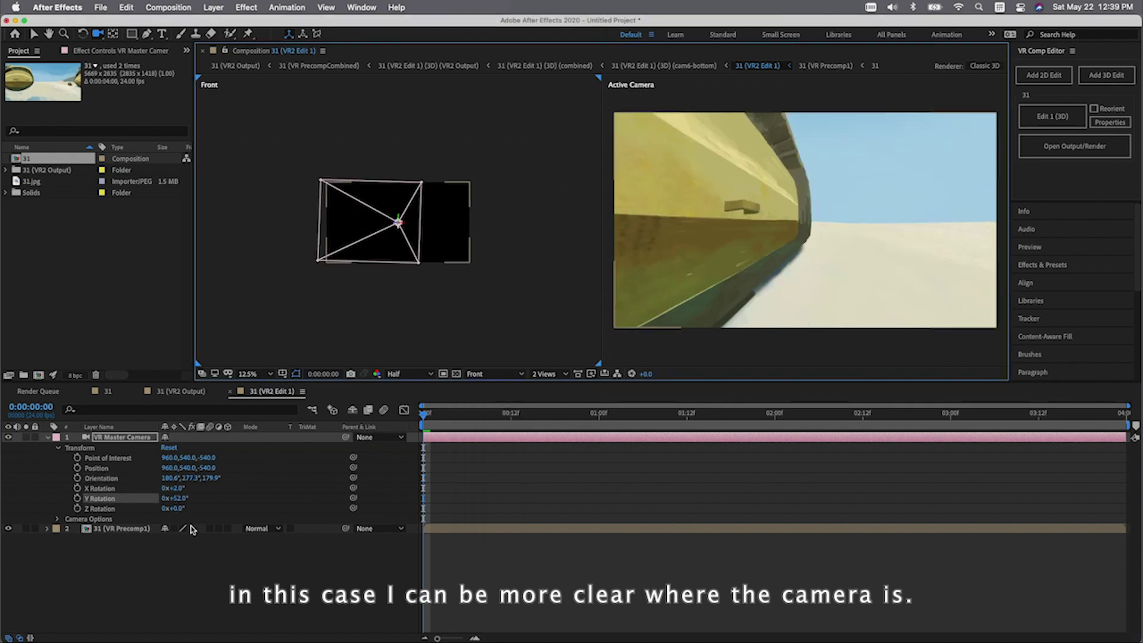
# Try out the VR Master Camera's X and Y rotations, reset both to 0 and show the Top view
pyautogui.click(177, 488)
pyautogui.press('Return')
pyautogui.moveTo(177, 499); pyautogui.dragTo(194, 488)
pyautogui.click(178, 488)
pyautogui.write('0')
pyautogui.click(177, 498)
pyautogui.write('0')
pyautogui.press('Return')
pyautogui.click(494, 374)
pyautogui.click(494, 444)
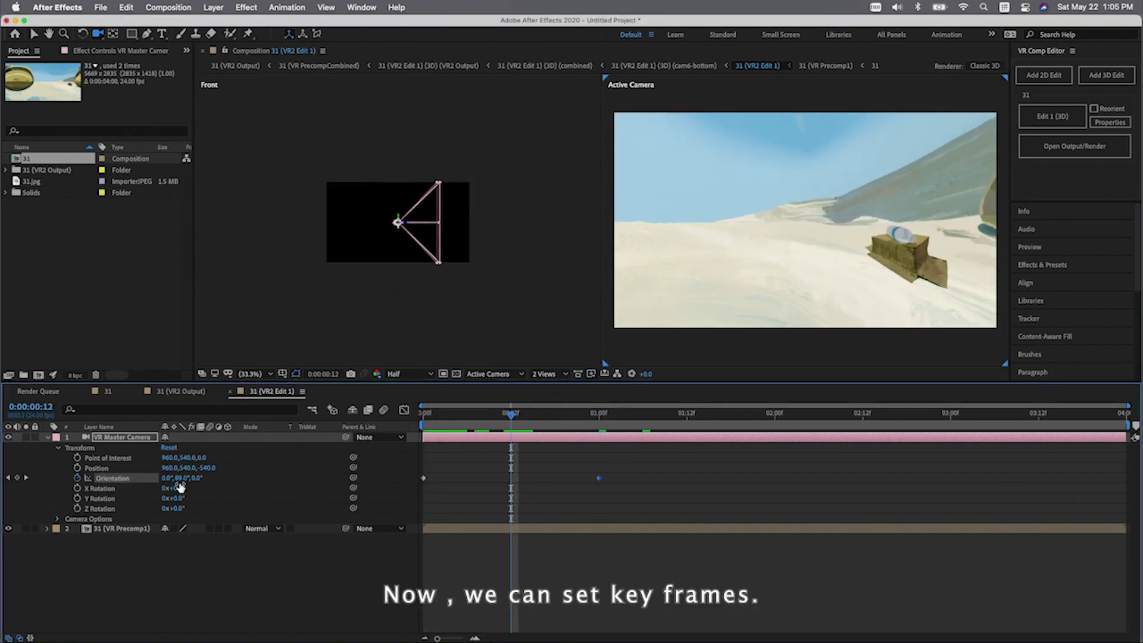
# Animate the VR Master Camera's Y orientation with keyframes, shorten the work area and scrub through the motion
pyautogui.moveTo(181, 478); pyautogui.dragTo(38, 507)
pyautogui.moveTo(511, 415); pyautogui.dragTo(598, 414)
pyautogui.press('n')
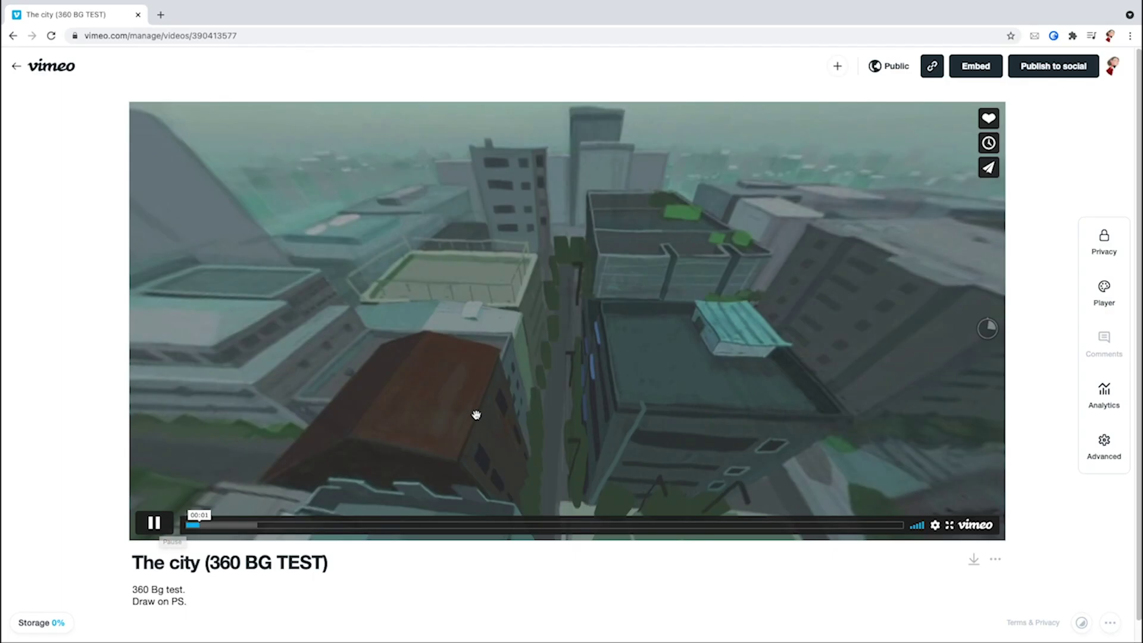
pyautogui.moveTo(474, 413); pyautogui.dragTo(564, 419)
# Switch to Premiere Pro, create a sequence from export BG v2.jpg and lengthen its clip to about 00:00:01:18
pyautogui.moveTo(322, 387); pyautogui.dragTo(524, 445)
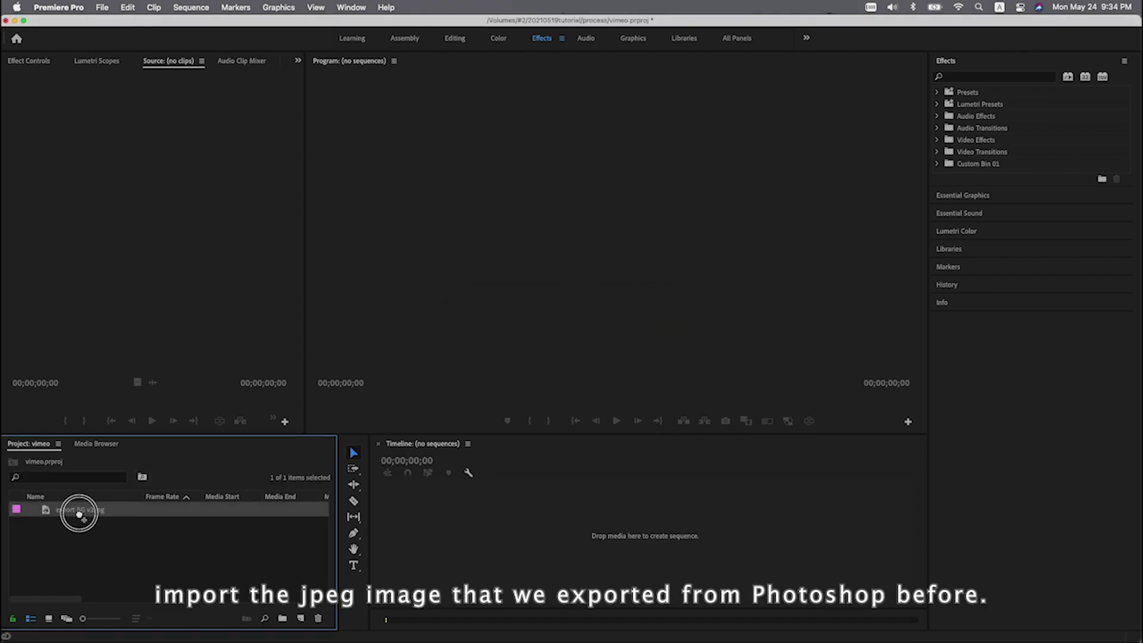
pyautogui.moveTo(79, 516); pyautogui.dragTo(591, 518)
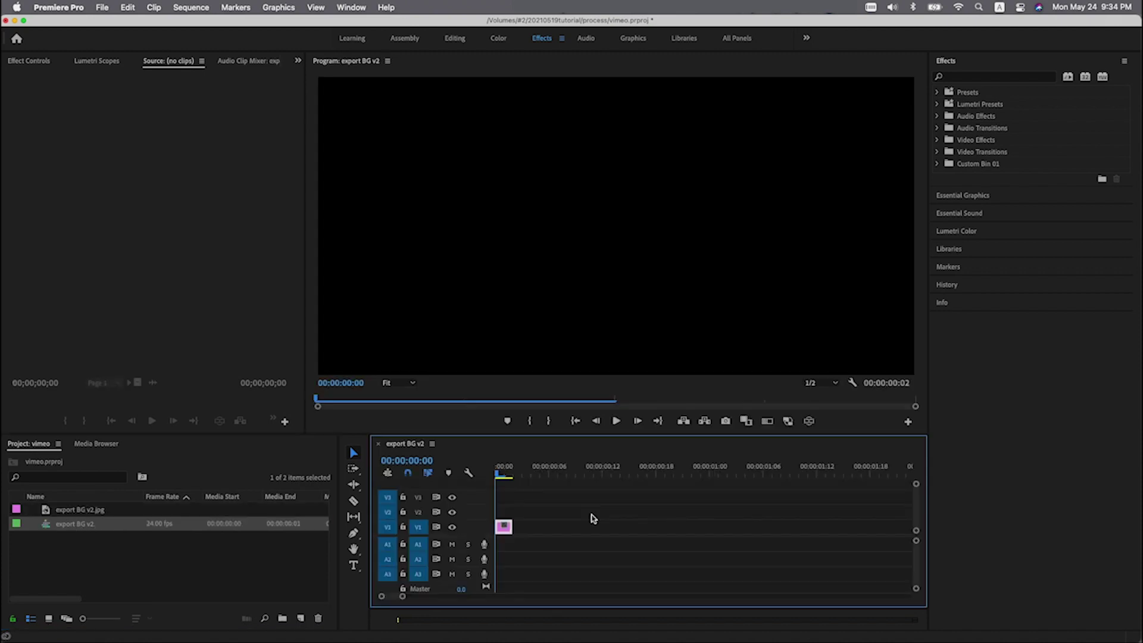
pyautogui.moveTo(527, 526); pyautogui.dragTo(891, 523)
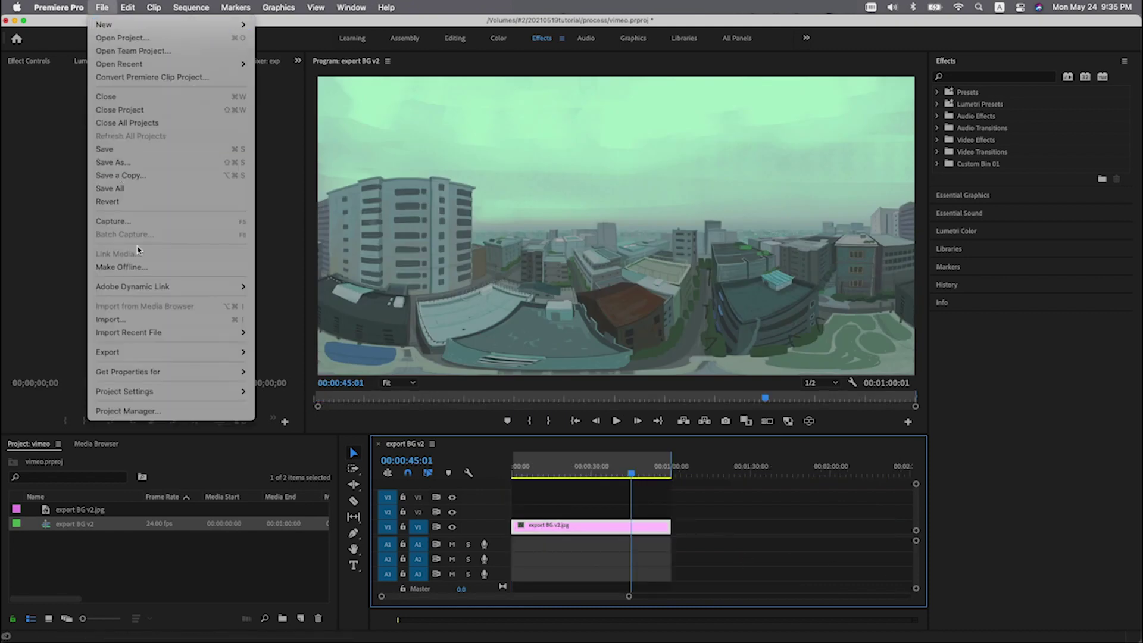
# Export the sequence as the H.264 video 360test.mp4, marked as monoscopic VR video
pyautogui.moveTo(196, 352)
pyautogui.click(277, 359)
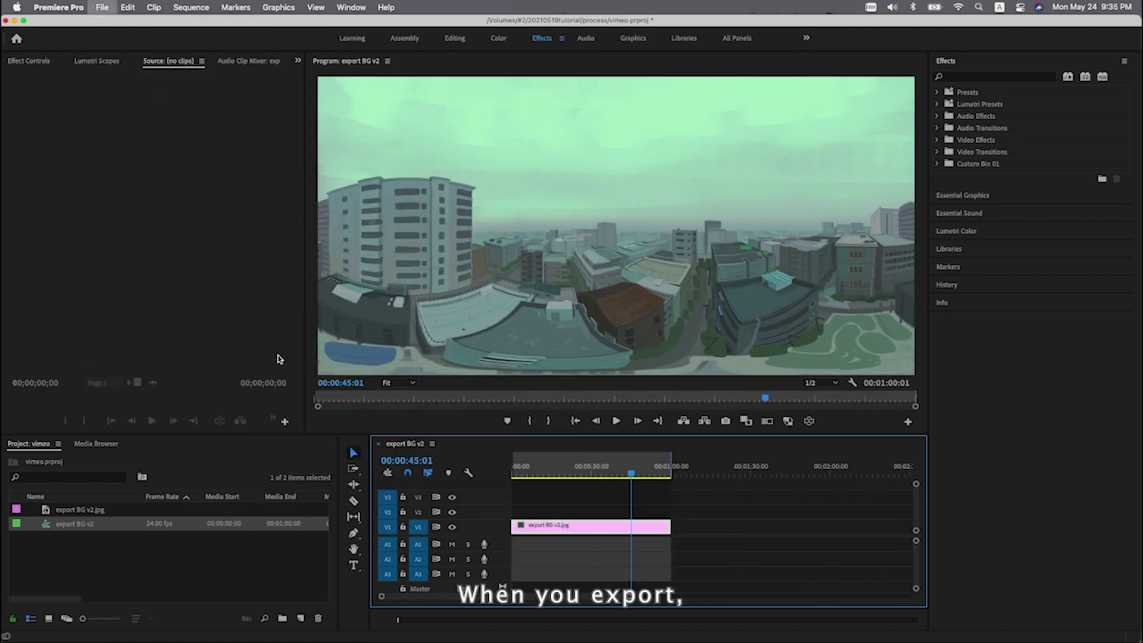
pyautogui.moveTo(937, 387); pyautogui.dragTo(932, 508)
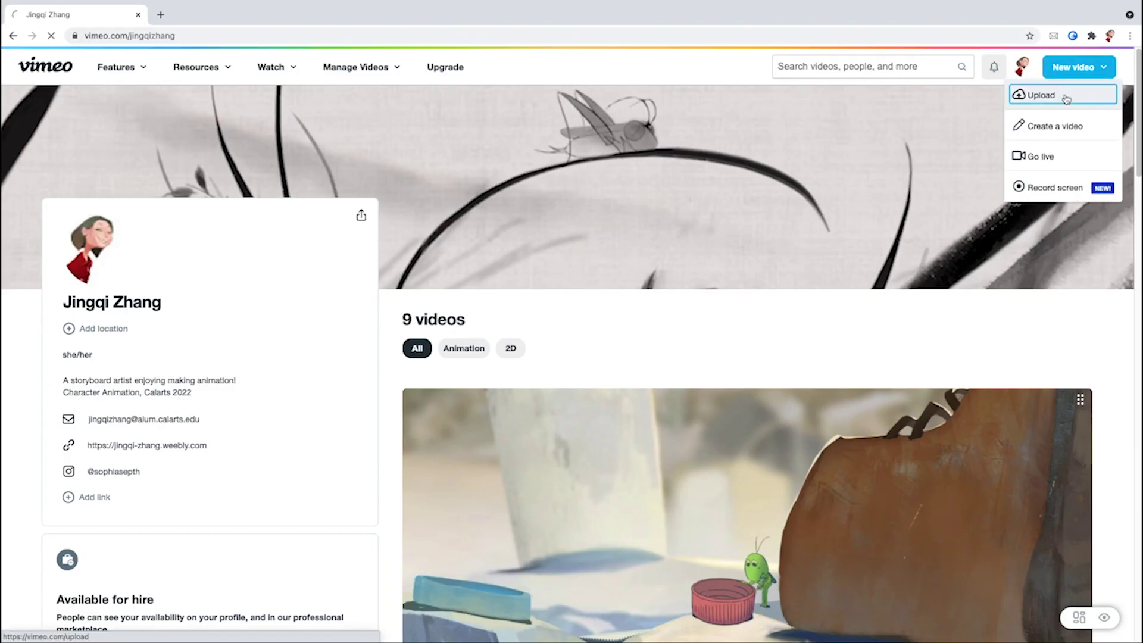
# Switch to Vimeo in the browser and upload 360test.mp4 as a new video
pyautogui.click(1039, 93)
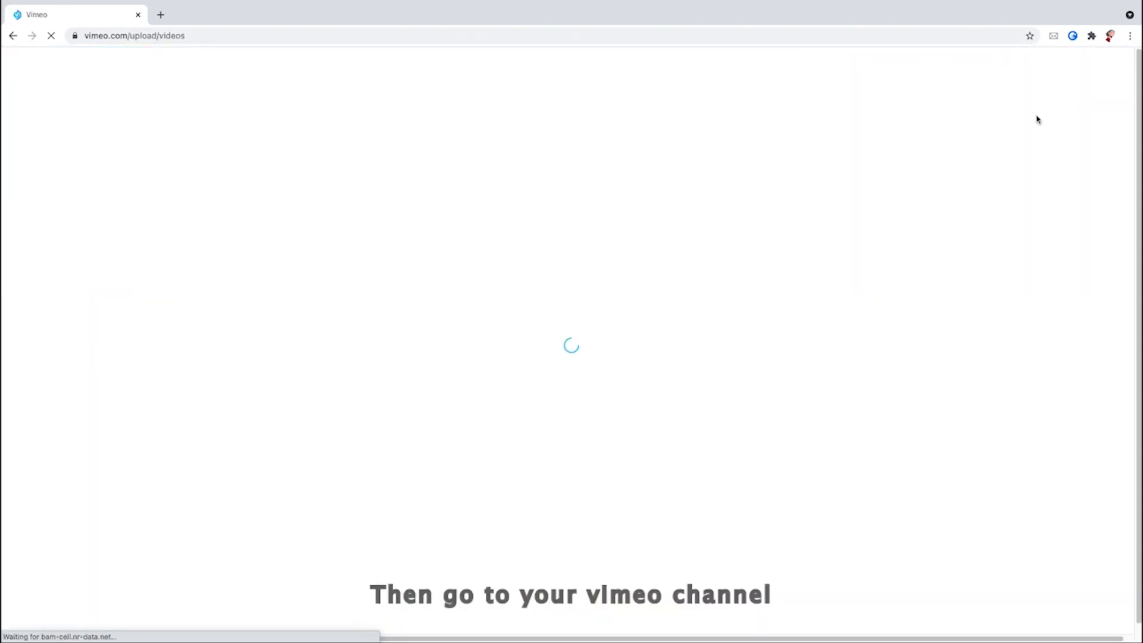
pyautogui.click(587, 416)
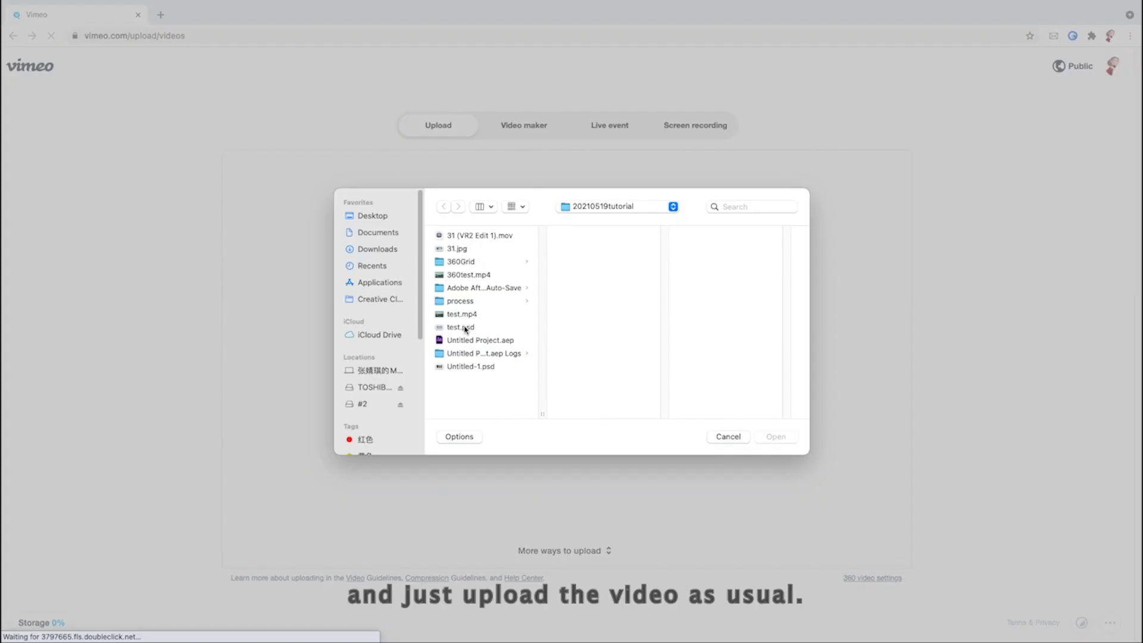
pyautogui.click(468, 274)
pyautogui.click(774, 436)
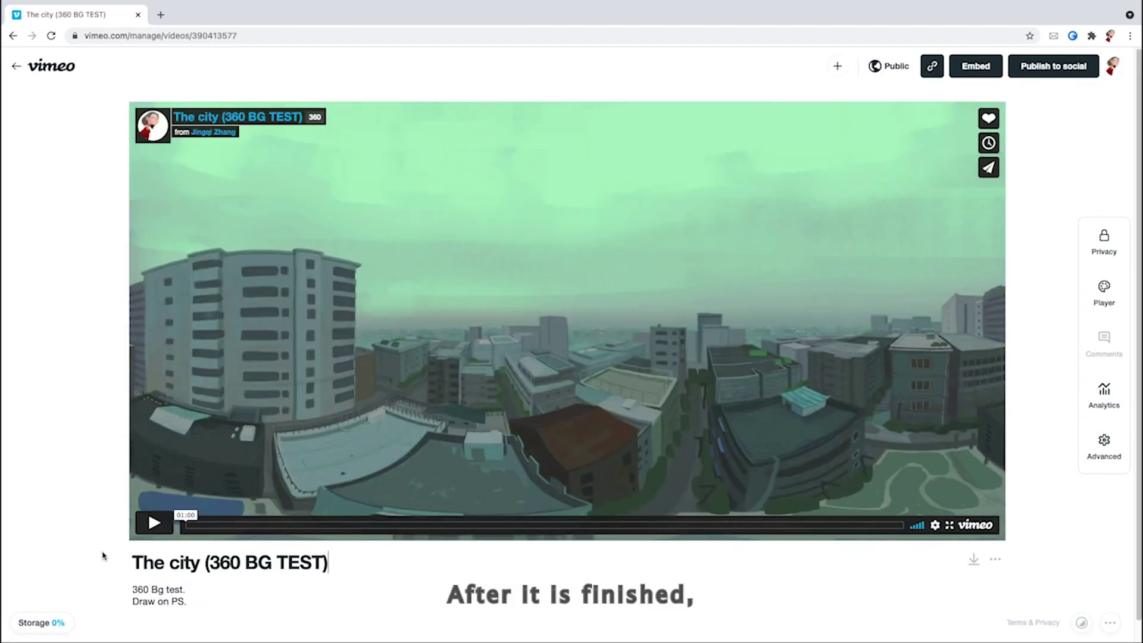
# Play the uploaded city video on Vimeo and look around the 360-degree scene
pyautogui.click(160, 525)
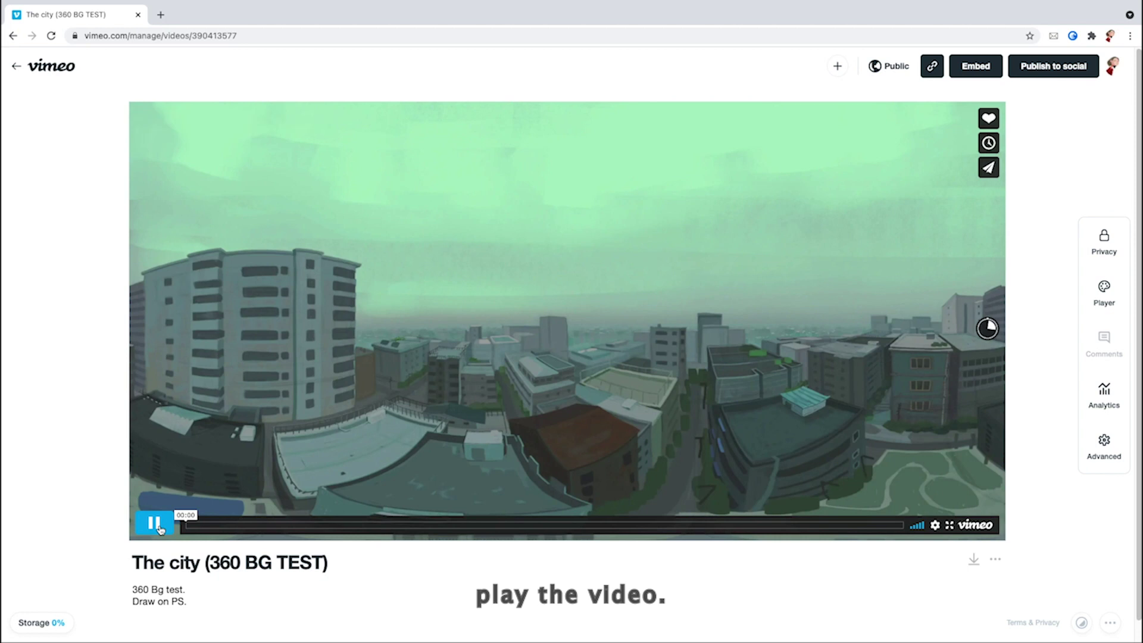
pyautogui.moveTo(479, 417); pyautogui.dragTo(548, 459)
pyautogui.moveTo(388, 385)
pyautogui.mouseDown()
pyautogui.moveTo(502, 385)
pyautogui.moveTo(564, 421)
pyautogui.moveTo(365, 390)
pyautogui.moveTo(385, 380)
pyautogui.mouseUp()
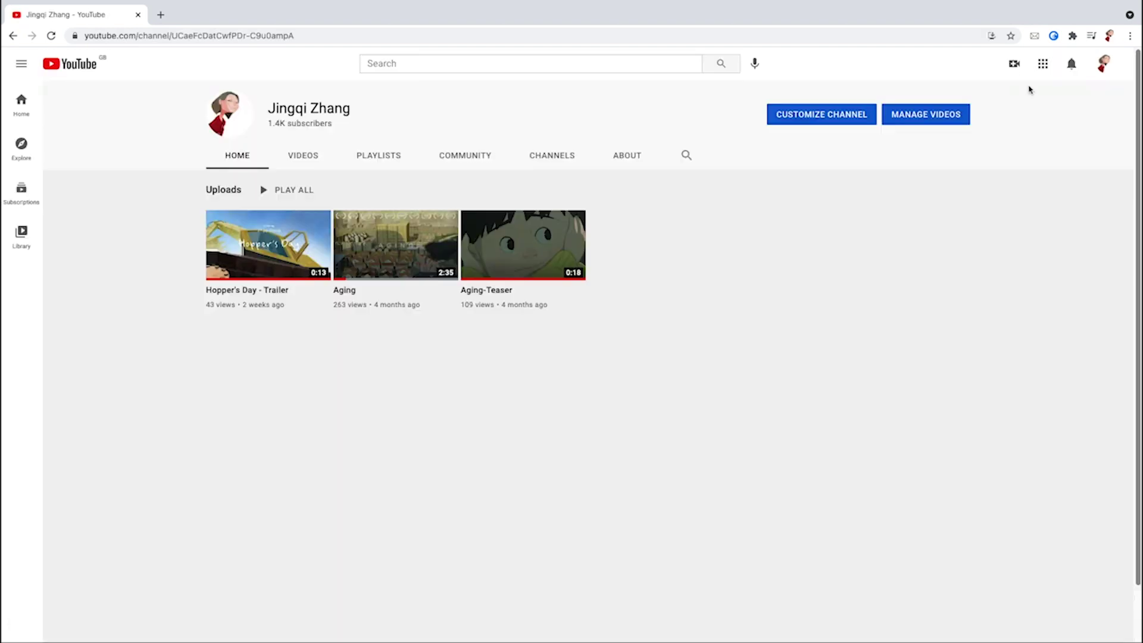
# Upload the 360-degree test video file to the YouTube channel
pyautogui.click(1014, 65)
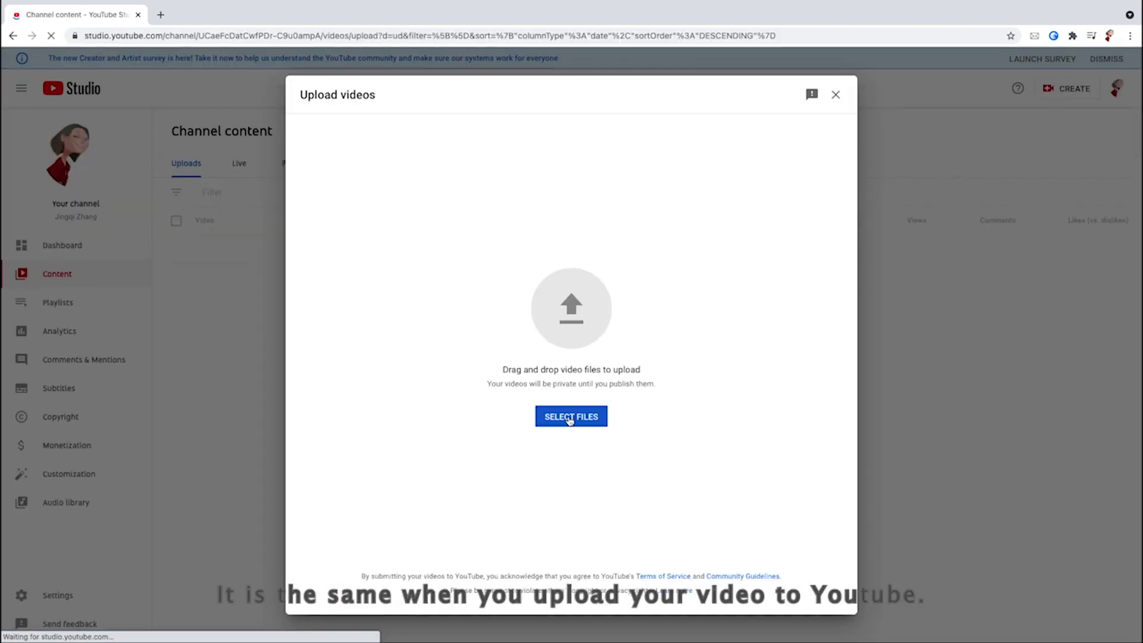
pyautogui.click(569, 417)
pyautogui.doubleClick(503, 277)
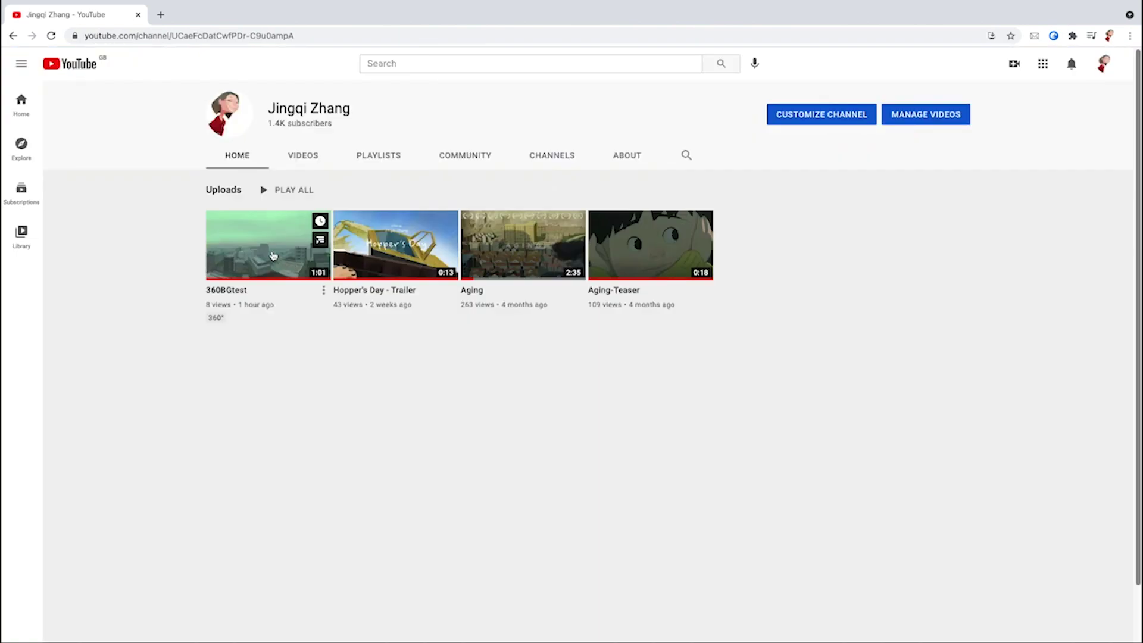
# Open the 360BGtest video on YouTube and look around the panorama in several directions
pyautogui.click(273, 256)
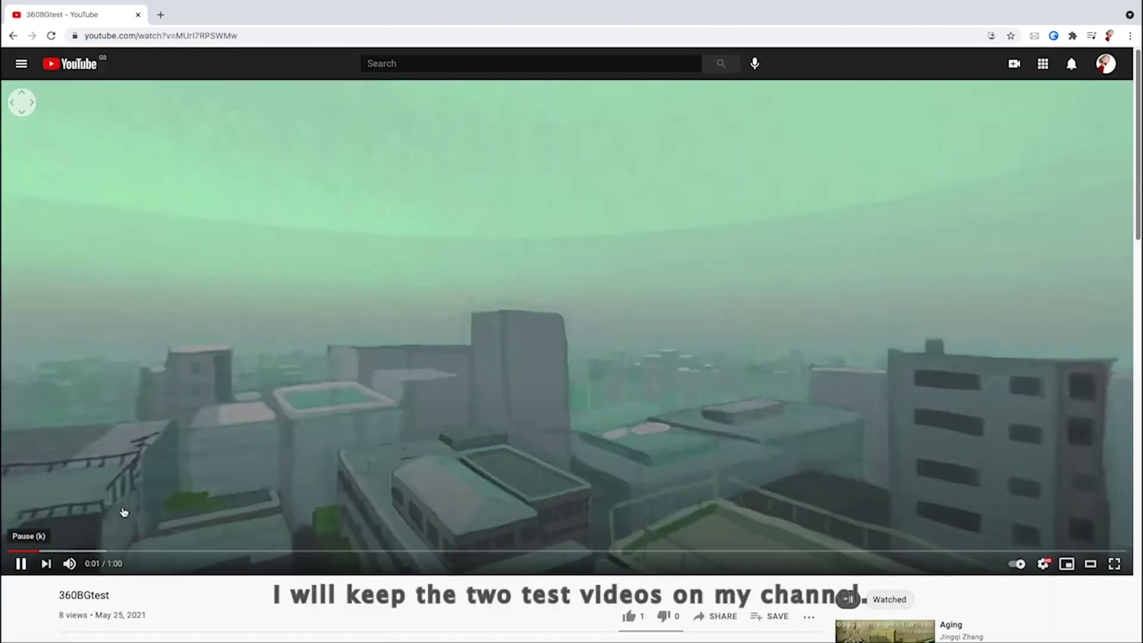
pyautogui.moveTo(638, 441); pyautogui.dragTo(745, 296)
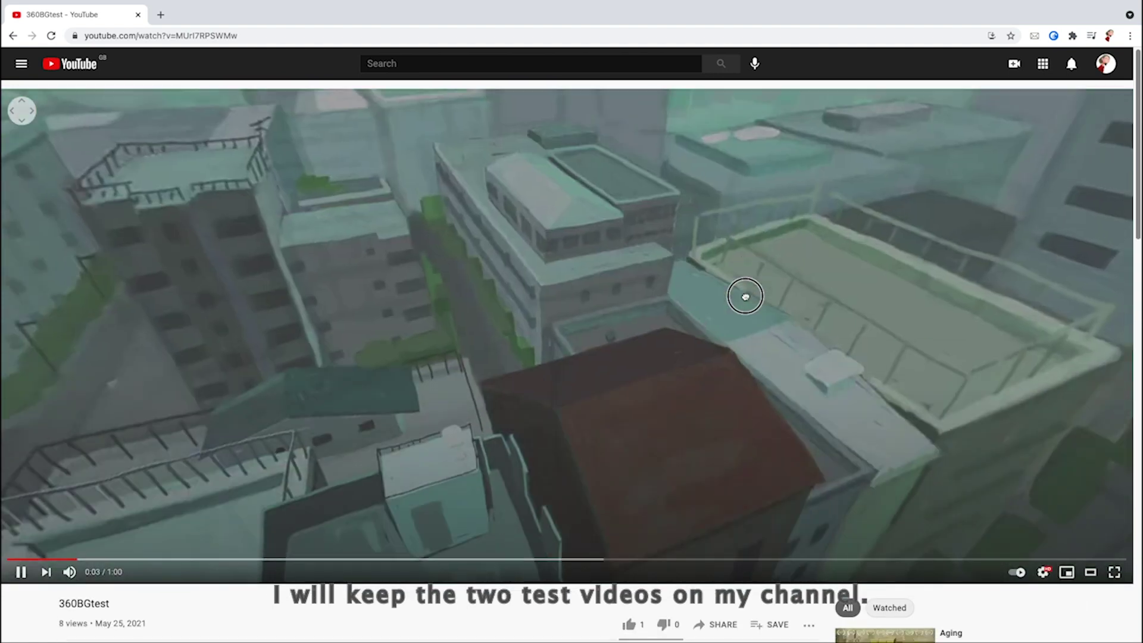
pyautogui.moveTo(404, 405); pyautogui.dragTo(666, 349)
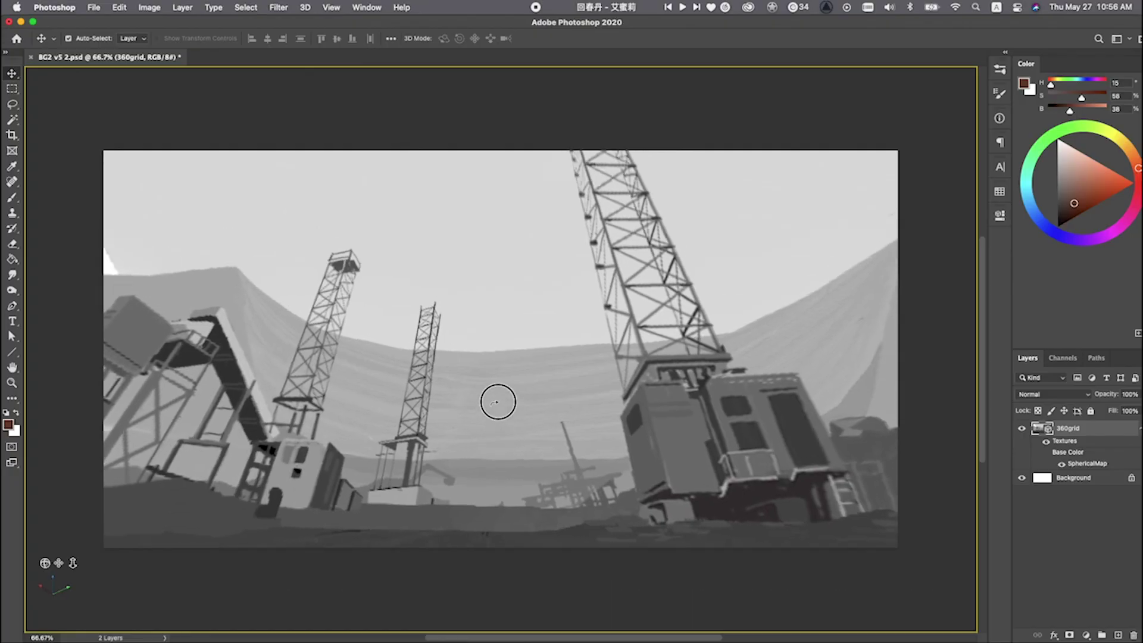
pyautogui.moveTo(497, 402)
pyautogui.mouseDown()
pyautogui.moveTo(516, 425)
pyautogui.moveTo(570, 427)
pyautogui.moveTo(545, 441)
pyautogui.moveTo(502, 416)
pyautogui.mouseUp()
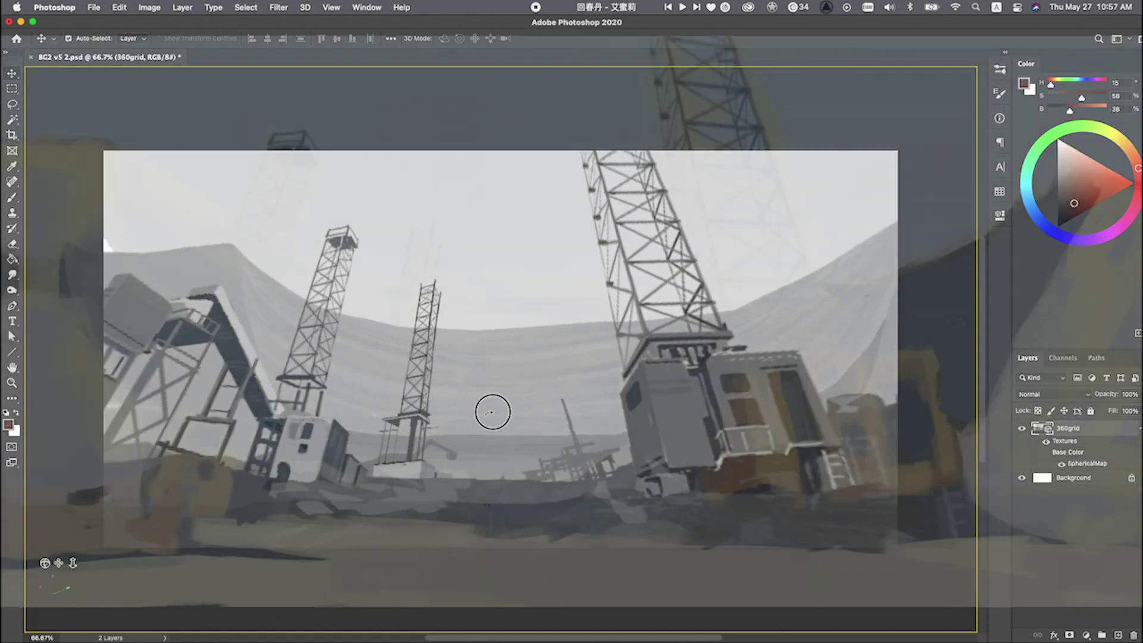